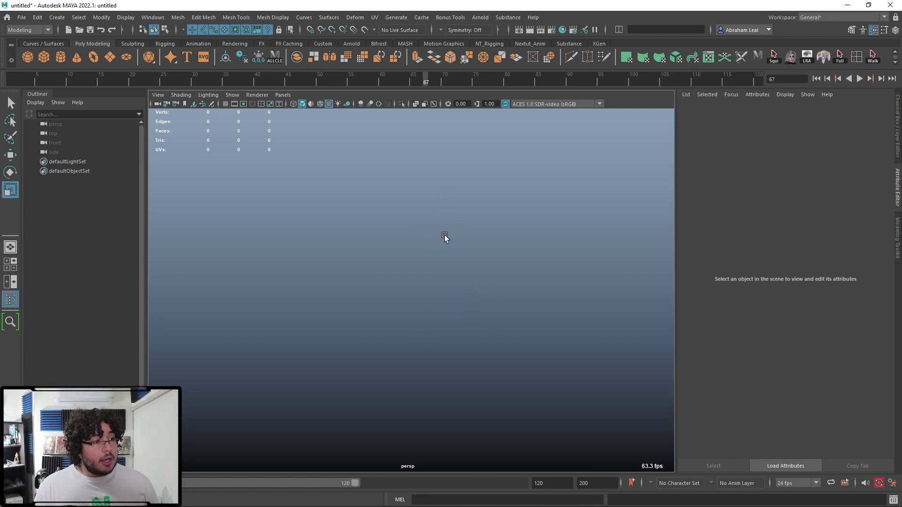
Step: Create a polygon plane and scale it up
click(113, 57)
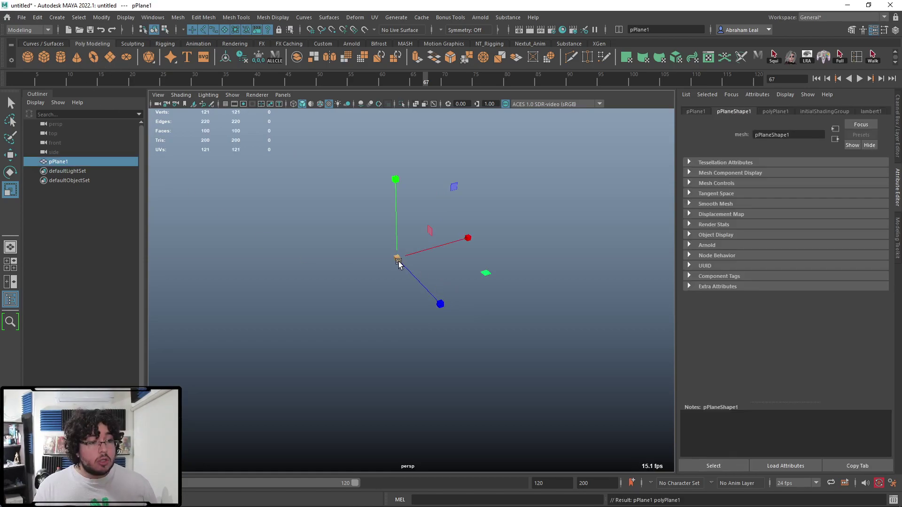
drag(398, 259, 524, 291)
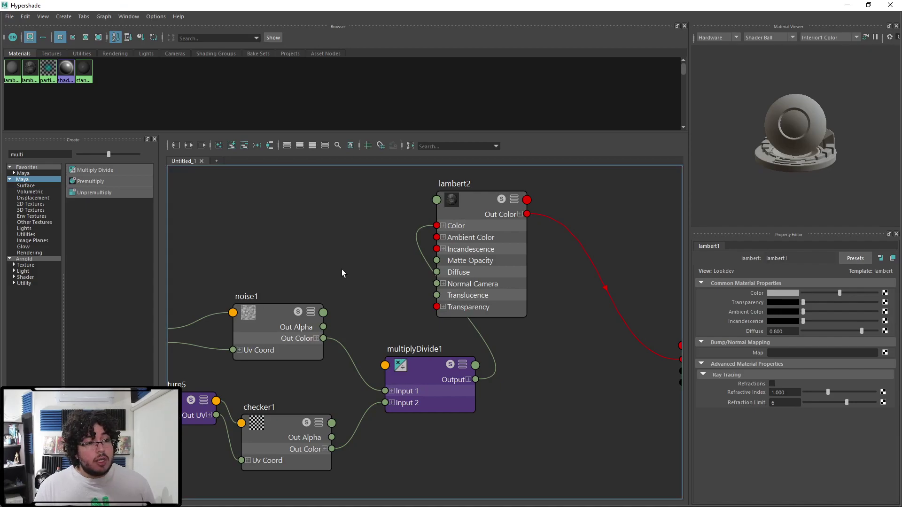
Step: Delete the whole lambert2 shading network in the Hypershade and shrink the Hypershade window from full screen
scroll(341, 269, down, 5)
drag(425, 231, 272, 354)
key(Delete)
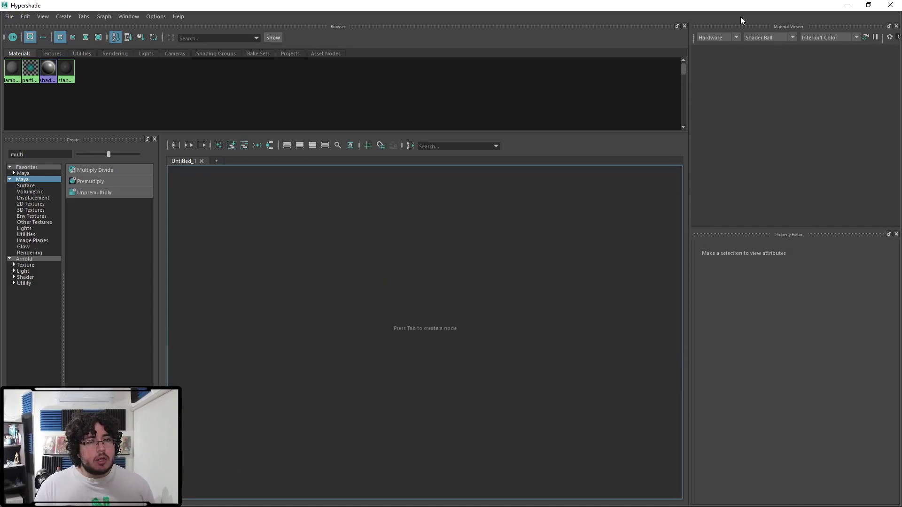
double_click(808, 5)
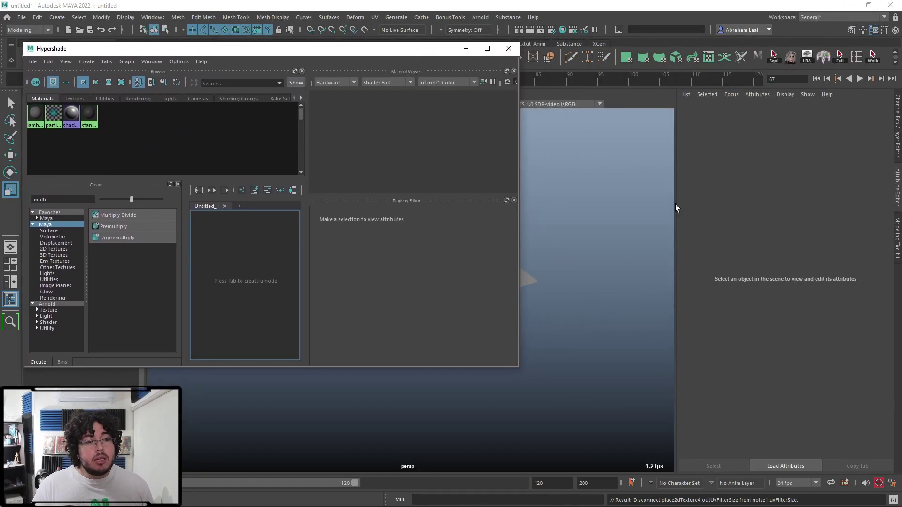
Step: Delete the polygon plane from the scene
alt+drag(645, 253, 607, 225)
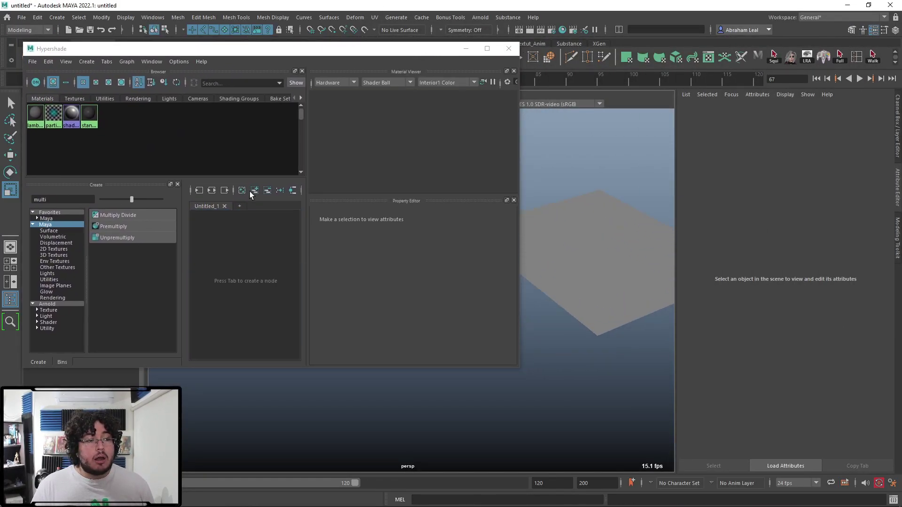
alt+drag(558, 252, 583, 263)
click(616, 264)
key(Delete)
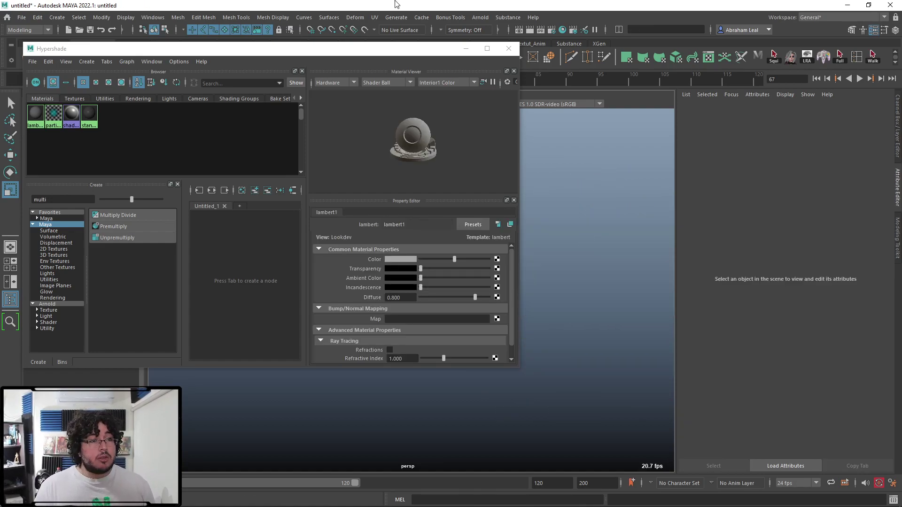
Step: Move the Hypershade window down and create a polygon sphere in the scene
drag(343, 53, 338, 112)
click(29, 58)
scroll(603, 263, down, 5)
alt+drag(616, 277, 609, 303)
click(610, 165)
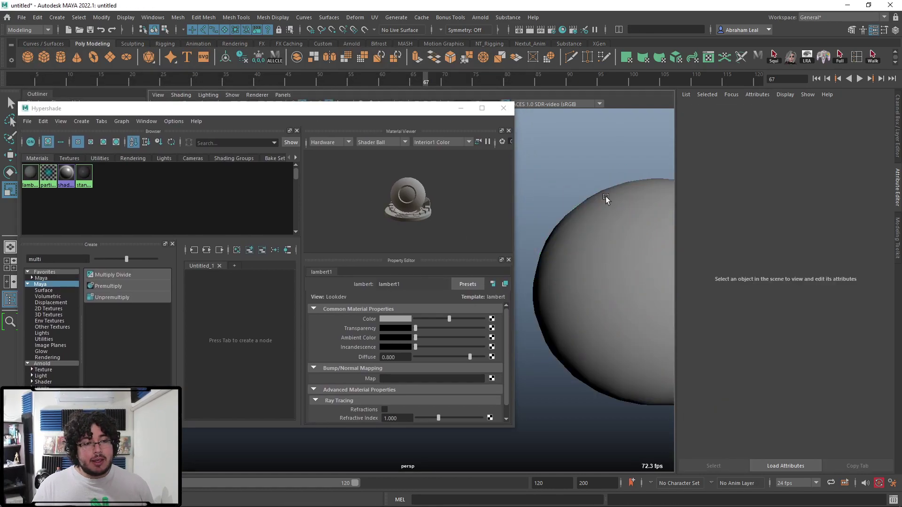
alt+middle_drag(614, 200, 546, 242)
click(586, 262)
alt+middle_drag(588, 262, 586, 254)
alt+right_drag(586, 246, 602, 213)
alt+middle_drag(623, 247, 601, 252)
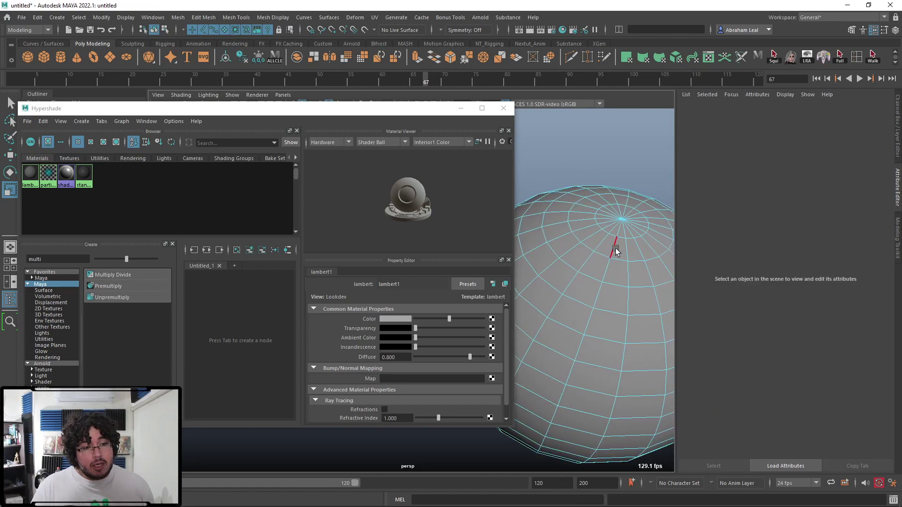
Step: Detach the sphere's mesh along the edge loops around both poles, with the Hypershade minimized
click(616, 251)
alt+drag(616, 251, 581, 278)
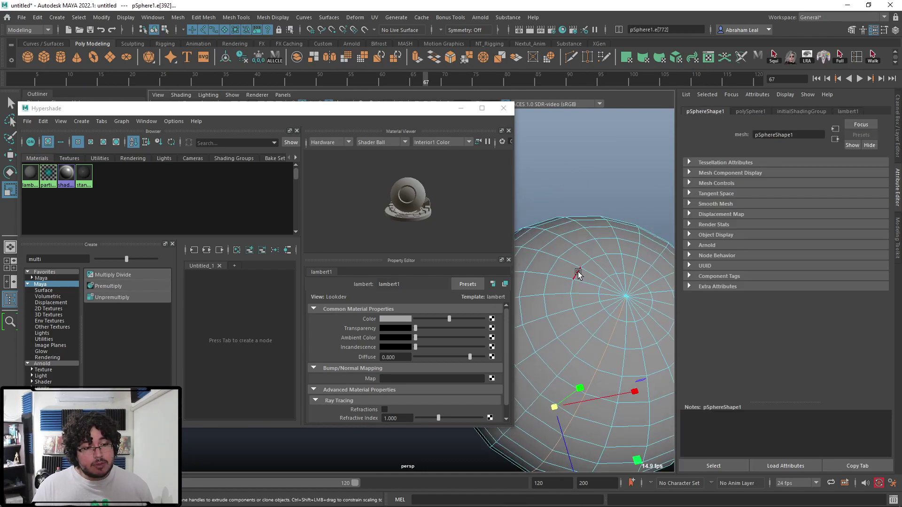
double_click(594, 275)
double_click(600, 284)
shift+click(570, 266)
key(ctrl+z)
alt+drag(626, 293, 587, 277)
double_click(622, 237)
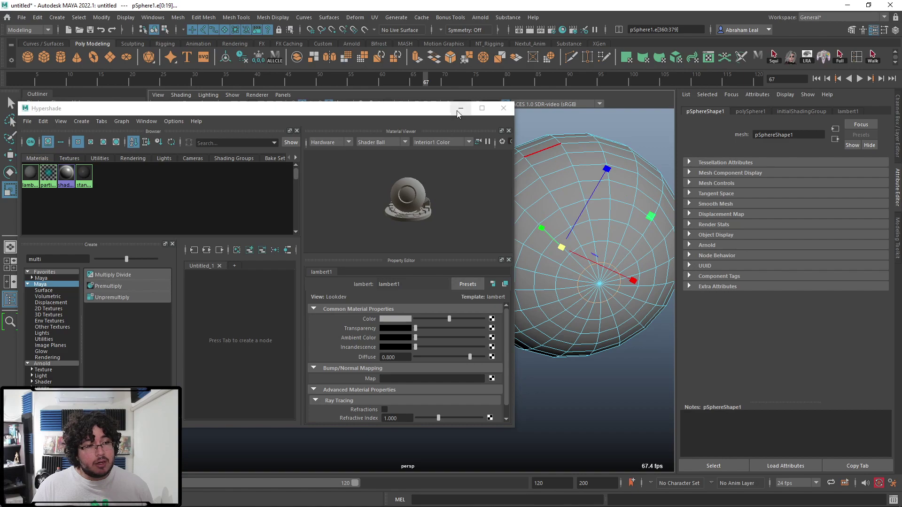
click(459, 110)
click(183, 18)
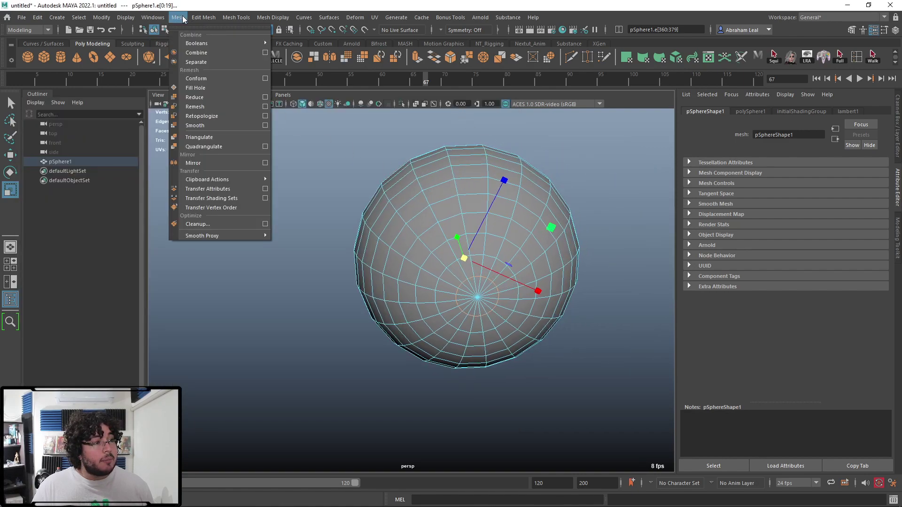
mouse_move(203, 18)
click(226, 100)
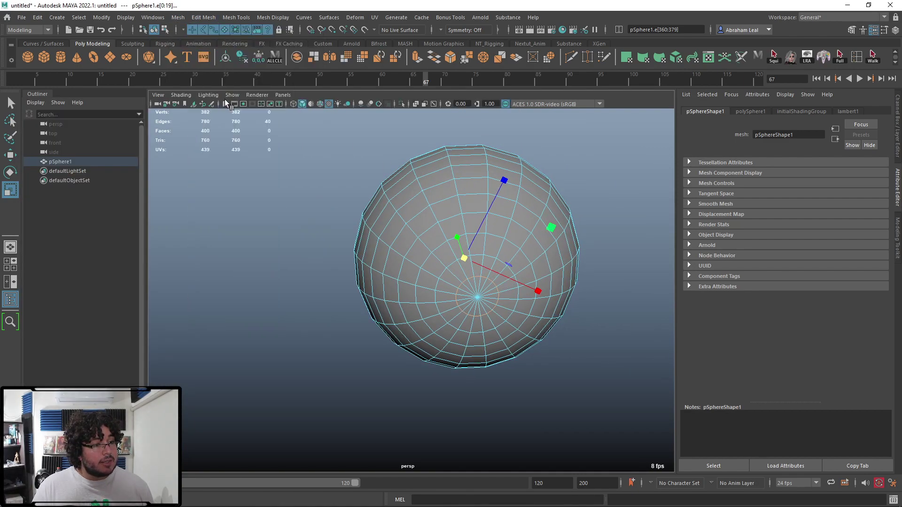
Step: Isolate the two detached pole caps of the sphere in the viewport
alt+drag(494, 188, 510, 346)
scroll(505, 235, up, 5)
click(523, 246)
alt+middle_drag(523, 247, 495, 255)
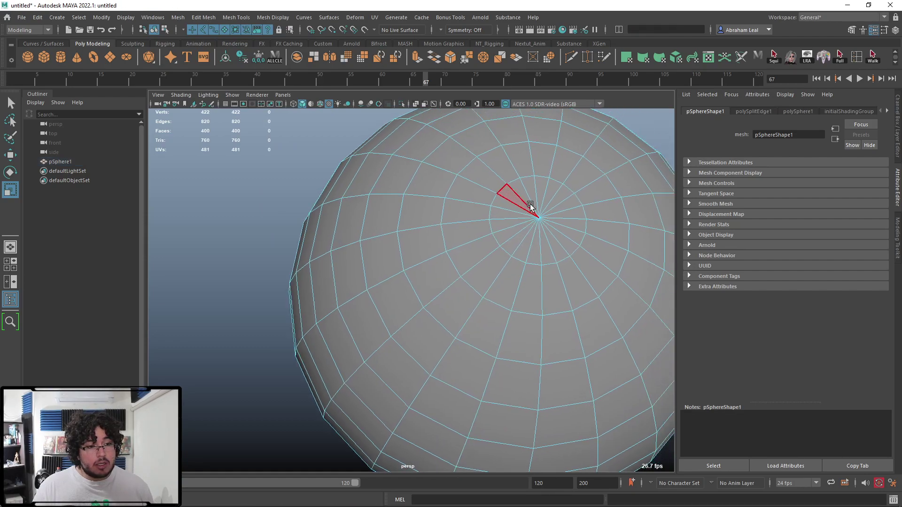
right_drag(531, 204, 522, 230)
double_click(522, 230)
scroll(512, 262, down, 5)
alt+drag(514, 338, 532, 162)
shift+double_click(463, 316)
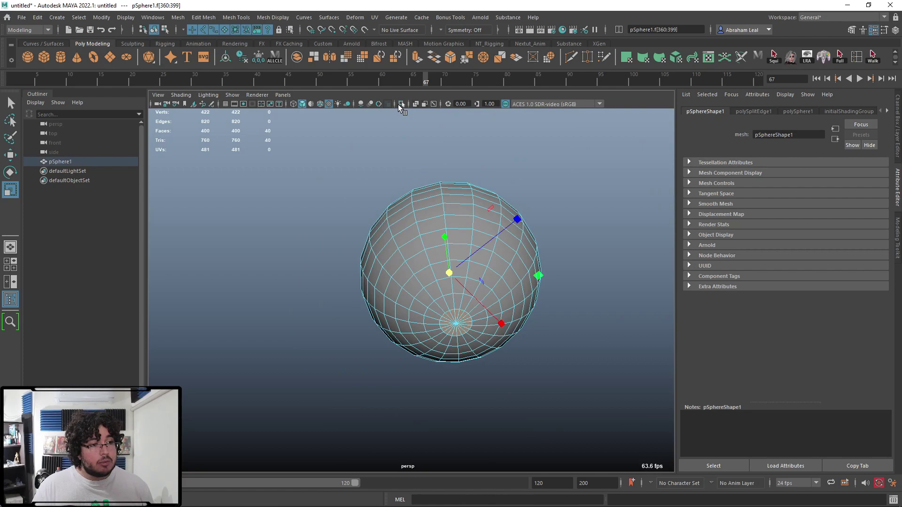
click(399, 105)
Step: Extrude the border edges of both caps to a Local Translate Z of about -0.137, and turn off isolation
alt+drag(437, 169, 429, 309)
scroll(429, 308, up, 5)
click(418, 263)
alt+drag(416, 258, 443, 125)
double_click(431, 158)
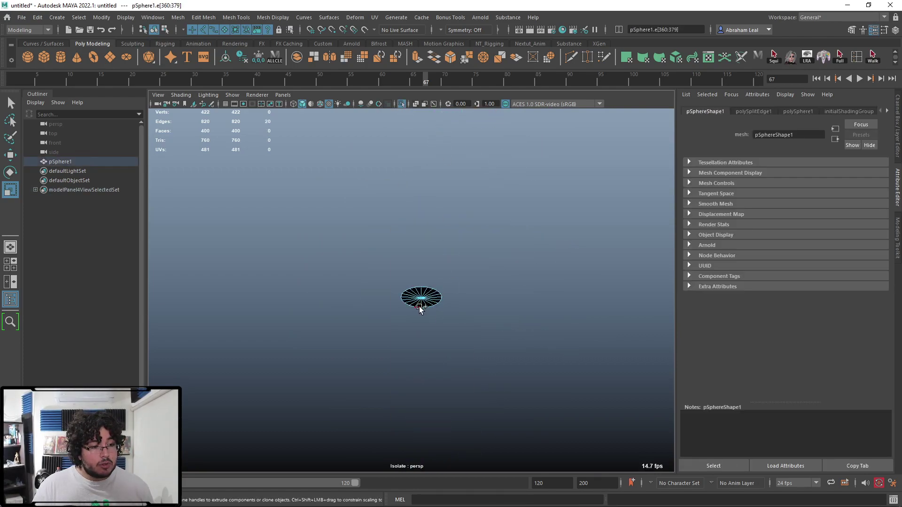
key(ctrl+e)
mouse_move(453, 301)
alt+mouse_down()
mouse_move(455, 260)
mouse_move(457, 356)
mouse_move(476, 303)
mouse_move(447, 261)
mouse_move(447, 322)
mouse_move(427, 318)
mouse_move(463, 306)
alt+mouse_up()
click(402, 103)
alt+drag(425, 207, 428, 242)
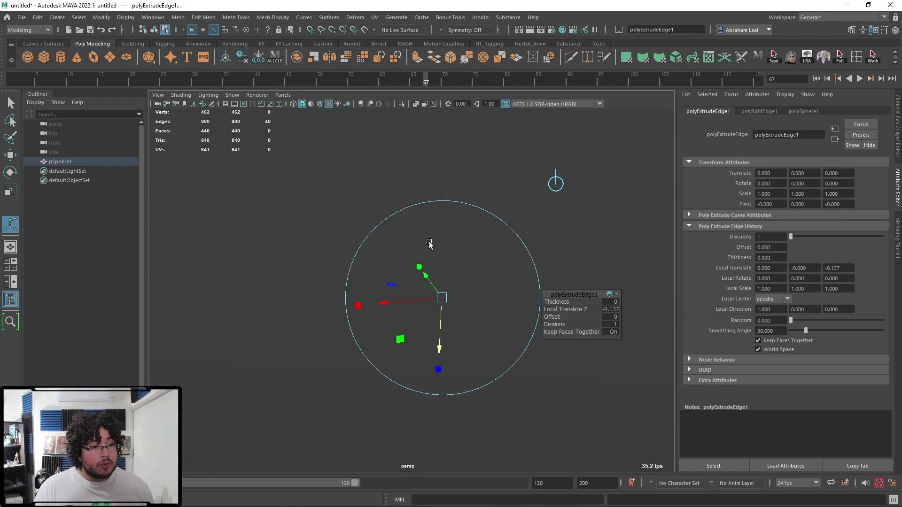
Step: Isolate the faces of the sphere's main body without the pole caps
alt+drag(456, 183, 436, 193)
key(F8)
key(F11)
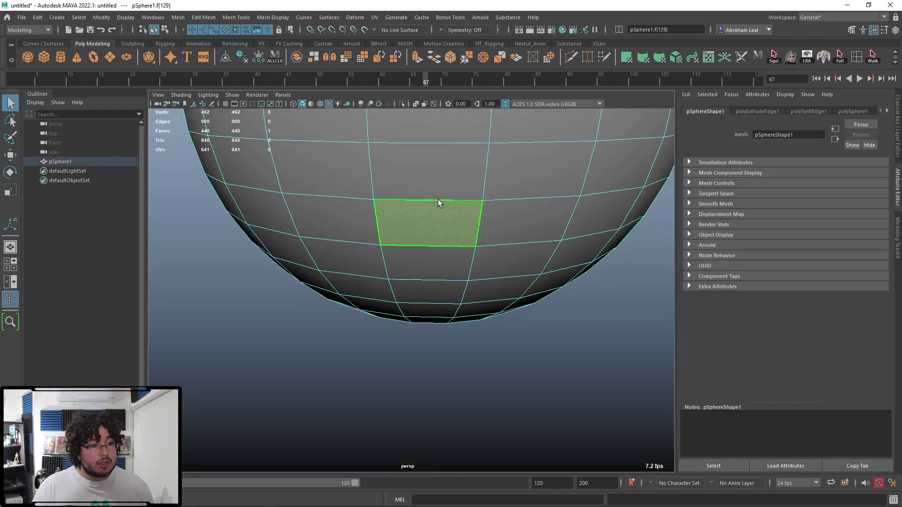
double_click(438, 199)
click(401, 104)
key(f)
alt+drag(442, 151, 443, 263)
scroll(380, 186, up, 5)
Step: Select the border edge loop around one pole opening of the main body
key(F10)
double_click(387, 142)
scroll(395, 198, down, 8)
alt+drag(390, 221, 434, 180)
scroll(405, 182, up, 4)
scroll(435, 180, up, 2)
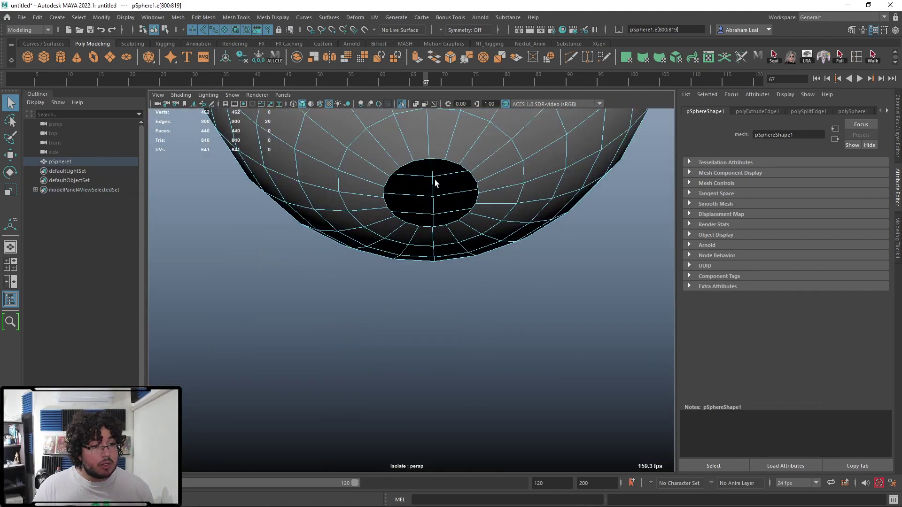
Step: Try to bevel the selected border edge loop of the pole opening
click(451, 58)
key(r)
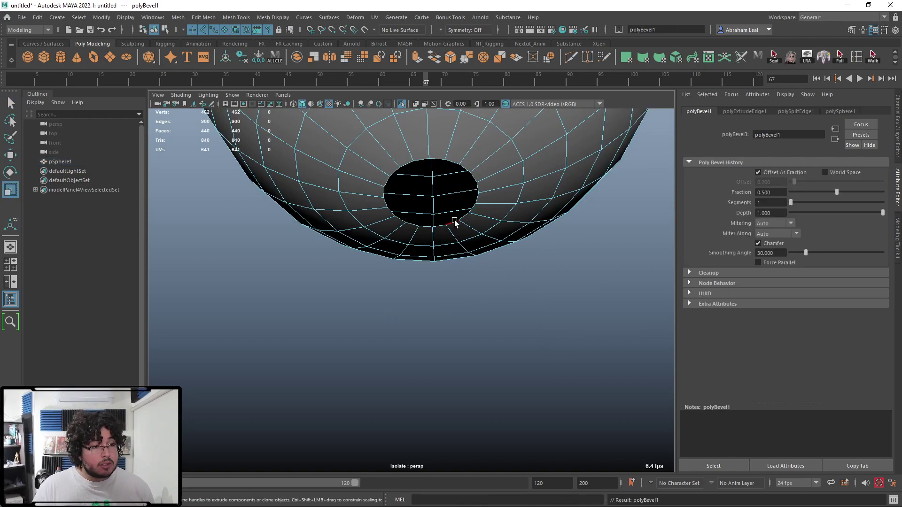
alt+drag(453, 222, 452, 298)
scroll(426, 279, down, 3)
key(ctrl+z)
scroll(428, 271, down, 9)
key(ctrl+z)
key(ctrl+z)
scroll(447, 282, up, 6)
key(ctrl+z)
scroll(447, 277, up, 6)
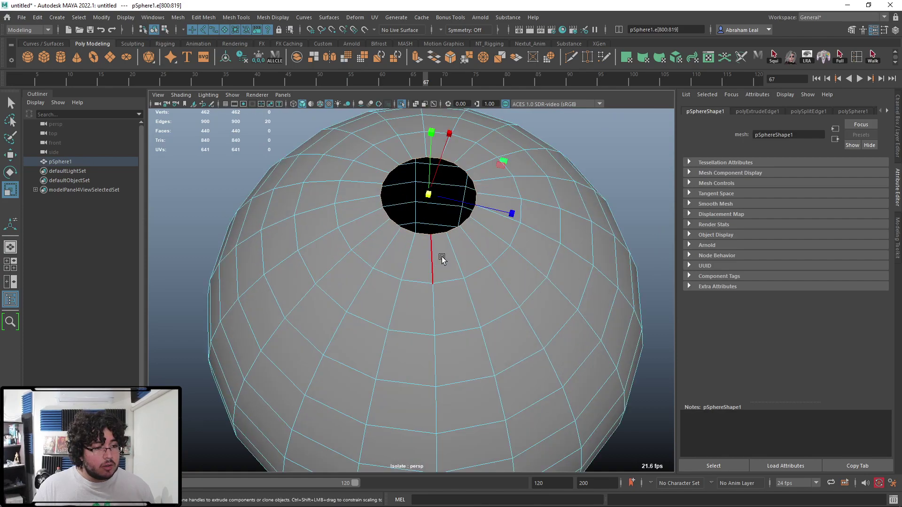
Step: Extrude the border edge loops of both pole openings inward and turn on the smooth mesh preview
scroll(433, 244, down, 2)
alt+drag(442, 255, 434, 214)
scroll(438, 321, up, 2)
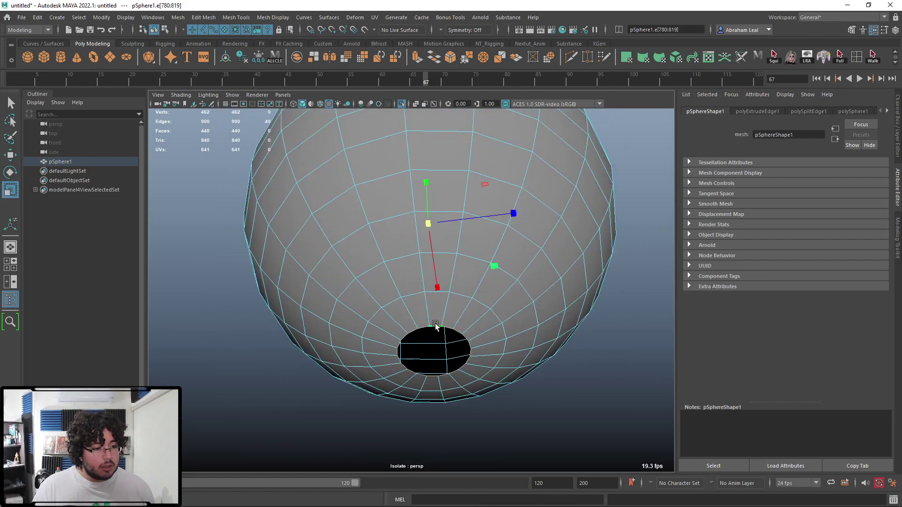
key(ctrl+e)
drag(420, 422, 419, 430)
key(3)
click(594, 185)
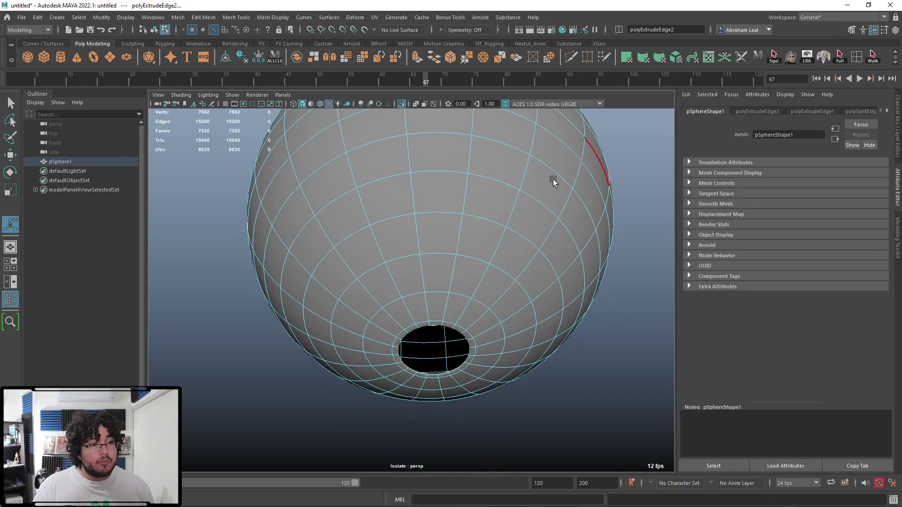
Step: Turn off isolation to show the whole sphere, return to object mode and deselect it
click(403, 103)
alt+drag(438, 155, 467, 262)
right_drag(468, 261, 564, 188)
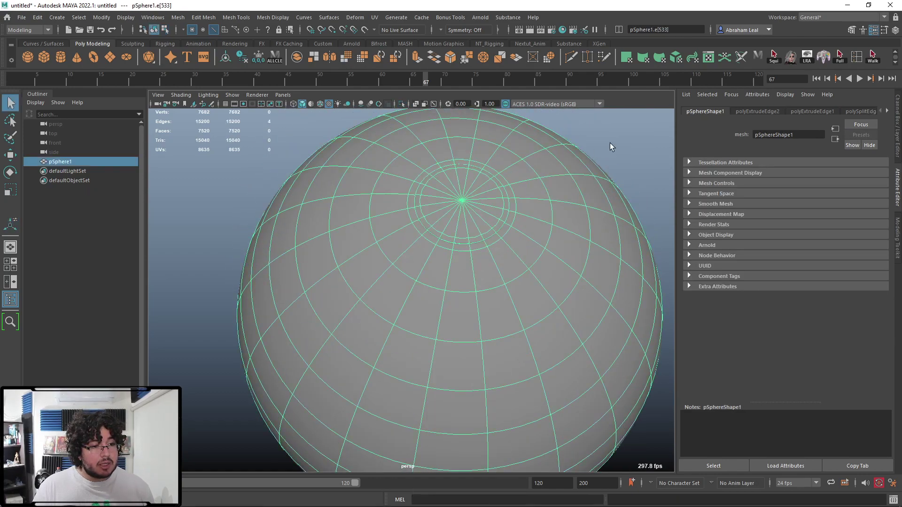
click(612, 143)
Step: Examine the seam between the pole cap and the main body of the smoothed sphere
alt+drag(583, 169, 551, 235)
alt+right_drag(512, 235, 534, 305)
alt+middle_drag(533, 329, 538, 222)
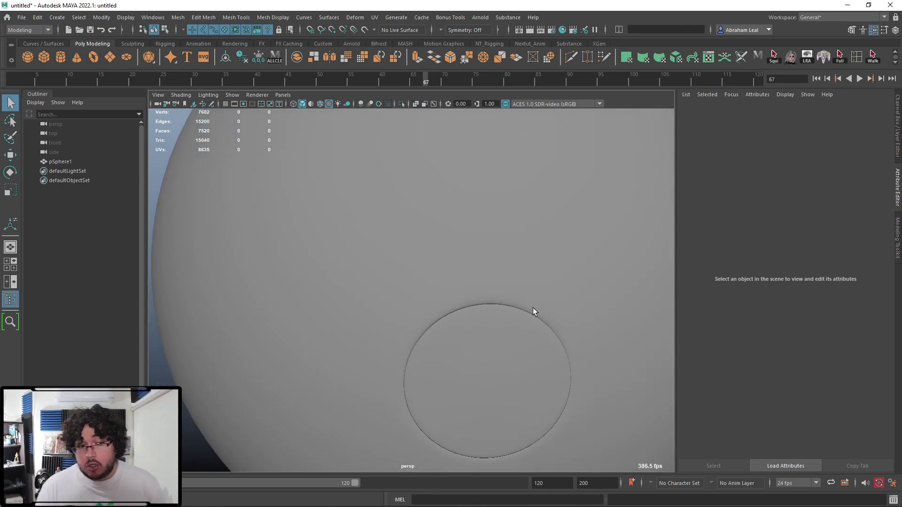
alt+drag(535, 395, 555, 306)
alt+middle_drag(538, 197, 522, 329)
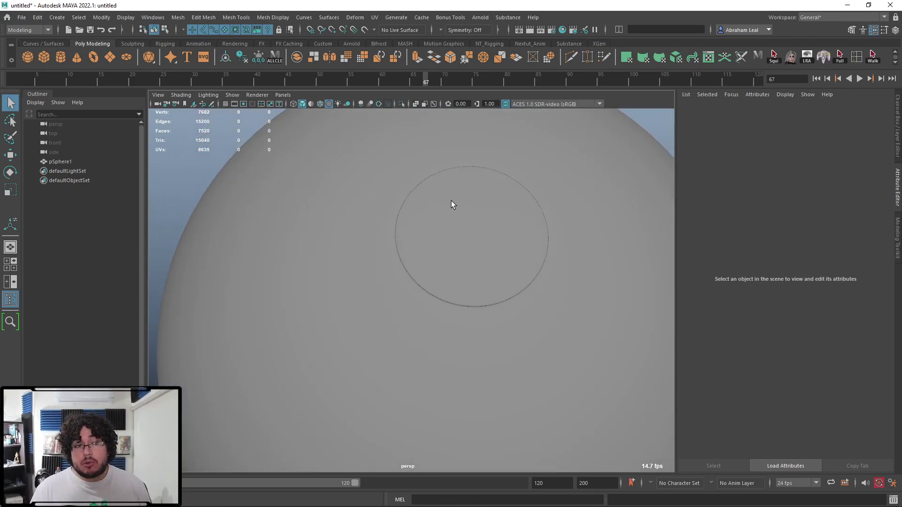
alt+drag(533, 157, 497, 216)
alt+right_drag(498, 216, 482, 255)
alt+drag(482, 254, 458, 188)
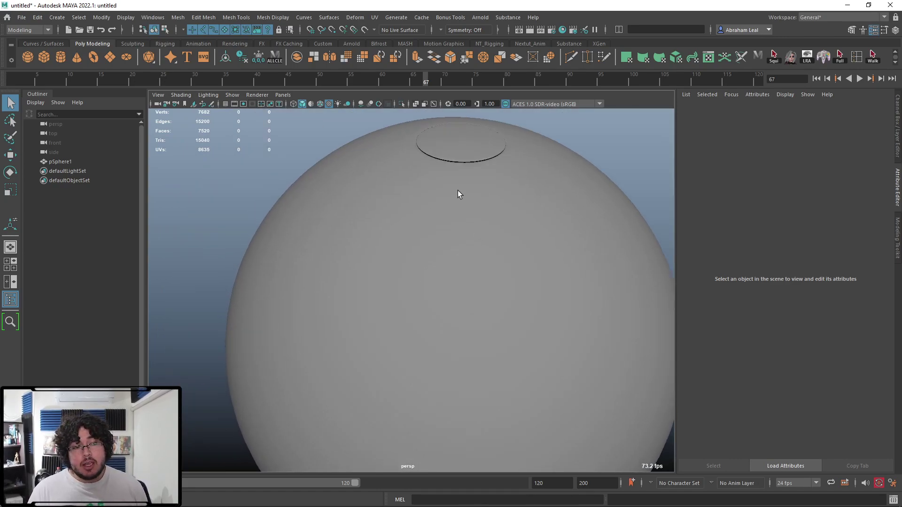
click(475, 152)
click(566, 123)
alt+middle_drag(559, 144, 537, 218)
alt+right_drag(538, 217, 483, 259)
alt+middle_drag(483, 260, 482, 209)
alt+right_drag(482, 209, 447, 219)
alt+drag(447, 219, 443, 200)
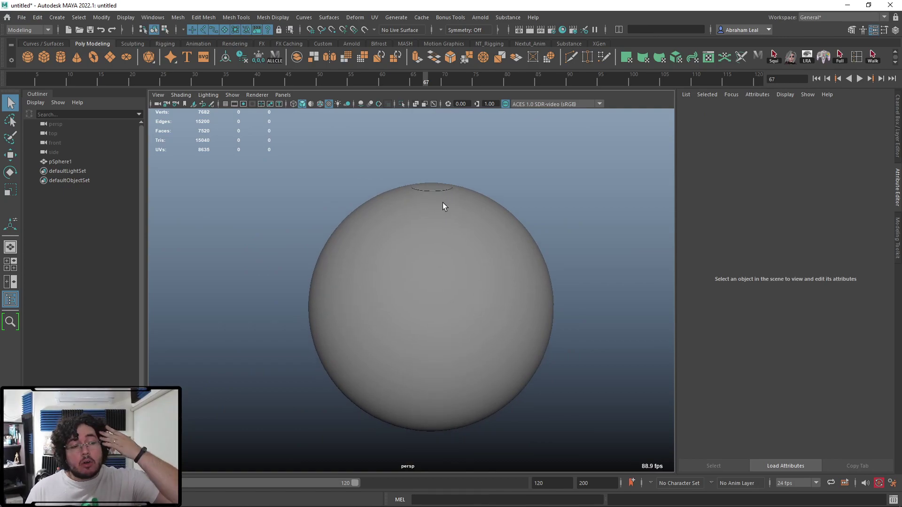
Step: Assign a new Lambert material to all faces of the sphere's main body
click(442, 202)
key(F10)
scroll(456, 263, down, 2)
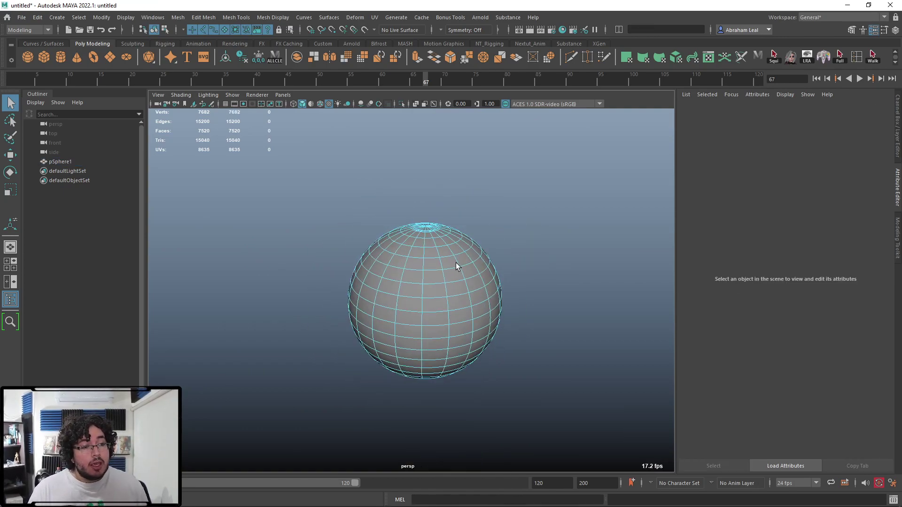
right_drag(456, 263, 445, 292)
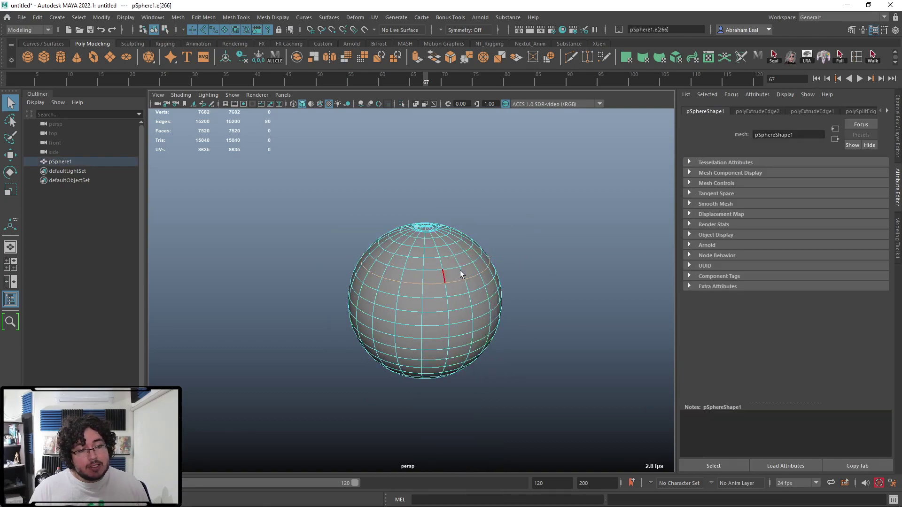
right_drag(443, 239, 443, 276)
double_click(430, 278)
alt+drag(436, 248, 444, 267)
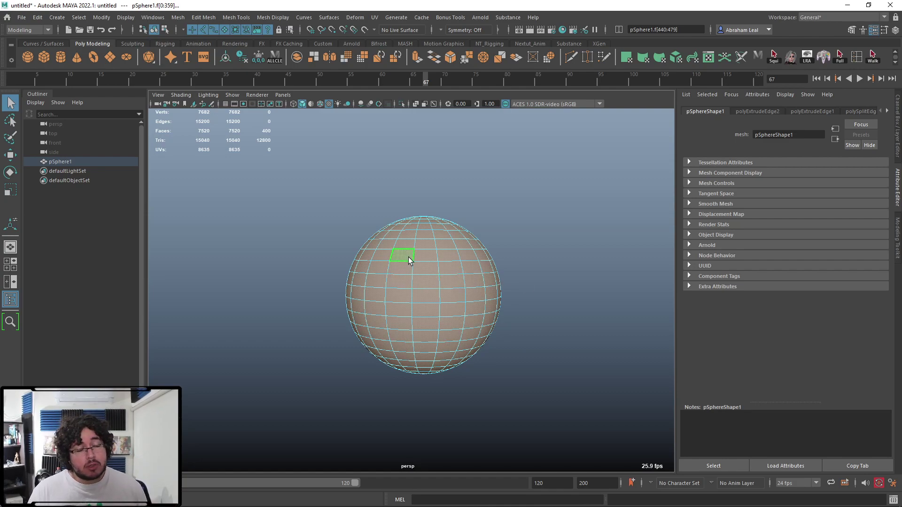
right_drag(409, 260, 411, 480)
click(375, 241)
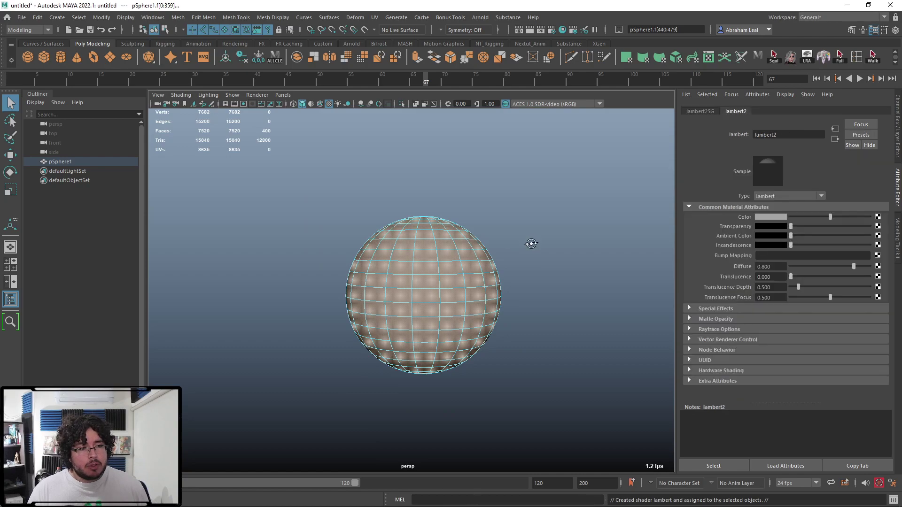
Step: Change the new material's type to Blinn and connect a Ramp texture to its Color
click(796, 195)
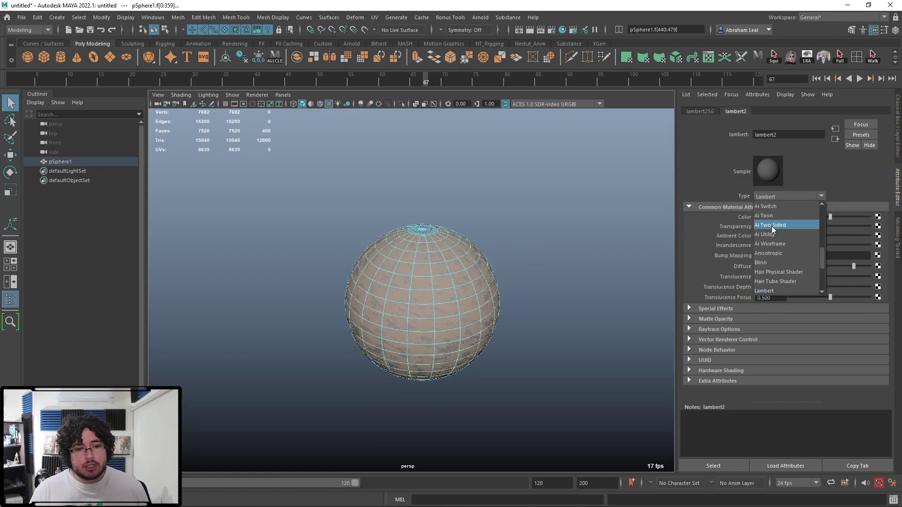
click(769, 258)
scroll(554, 273, up, 2)
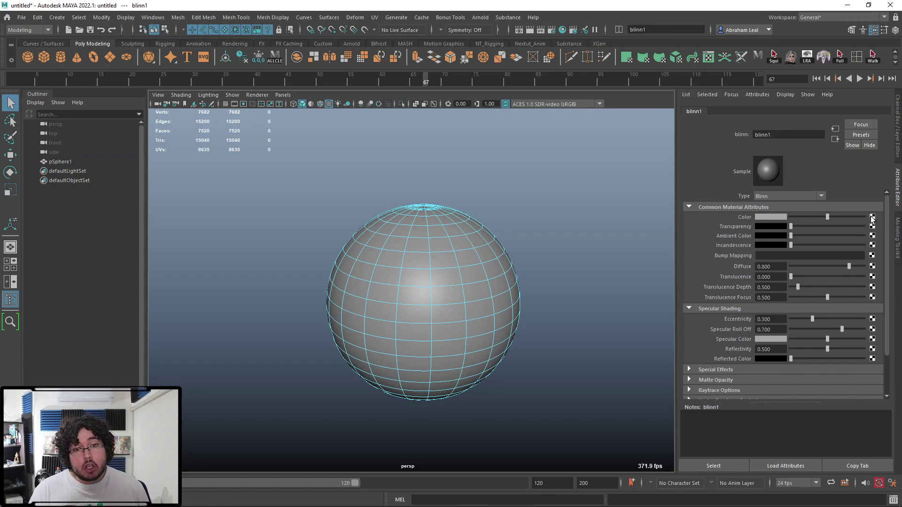
click(873, 217)
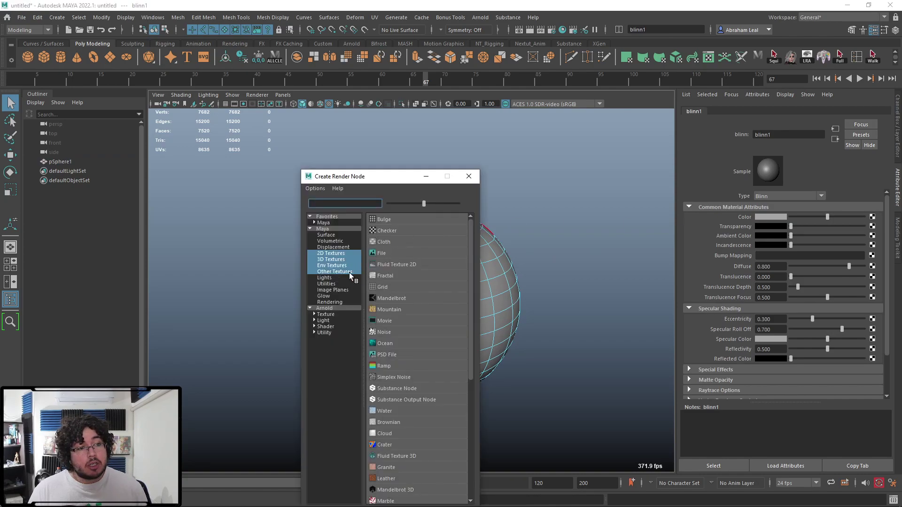
click(383, 366)
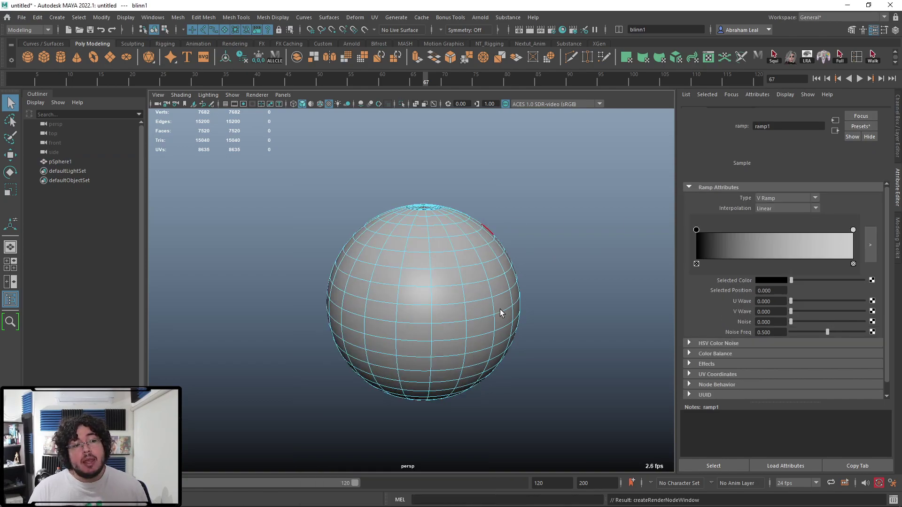
alt+drag(504, 309, 551, 306)
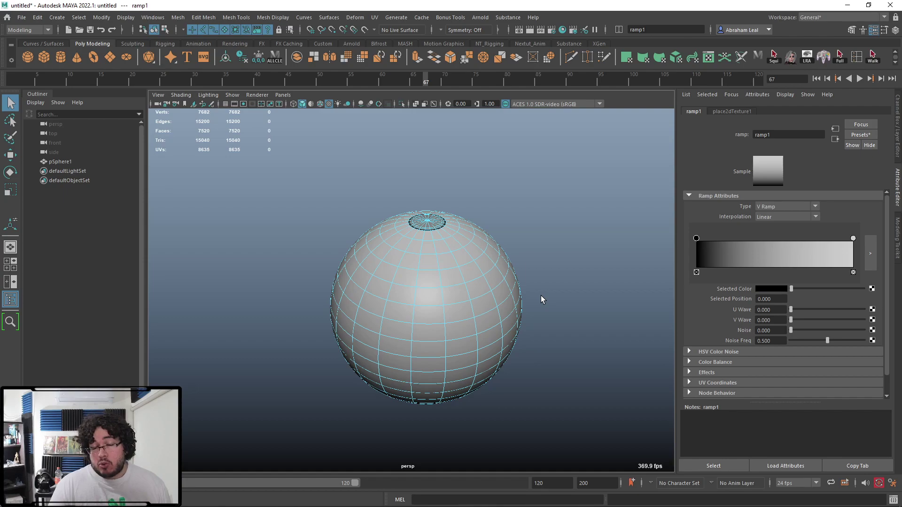
alt+drag(477, 232, 559, 207)
alt+right_drag(559, 205, 538, 203)
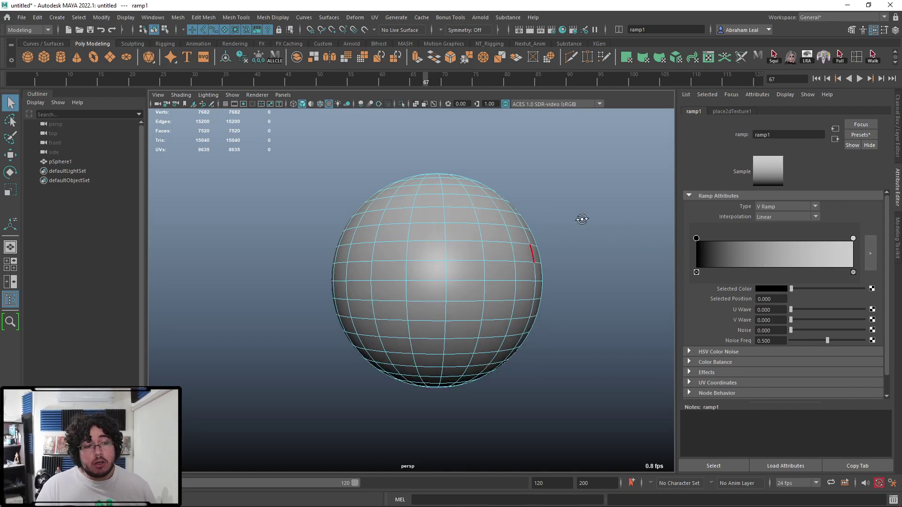
alt+drag(584, 213, 474, 262)
alt+drag(547, 221, 502, 319)
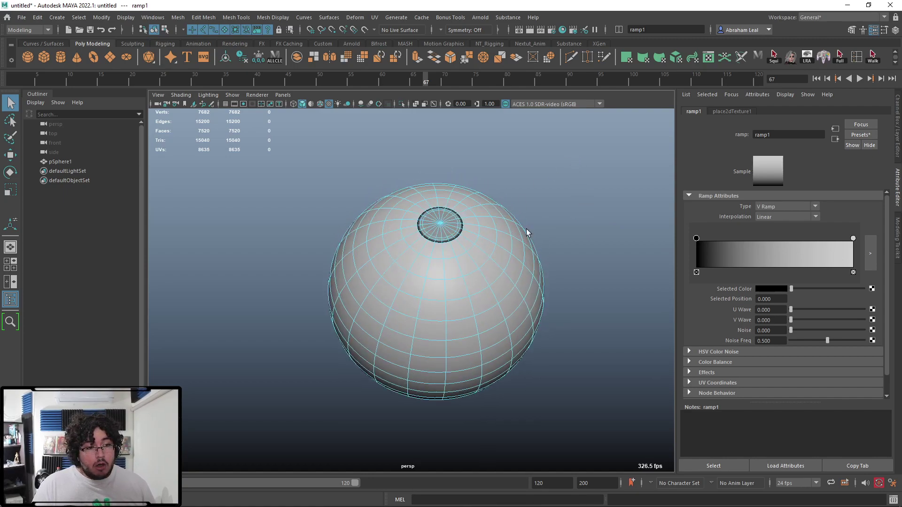
alt+drag(492, 202, 493, 175)
Step: Inspect the sphere's UV layout in the UV Editor and close all UV windows
click(374, 18)
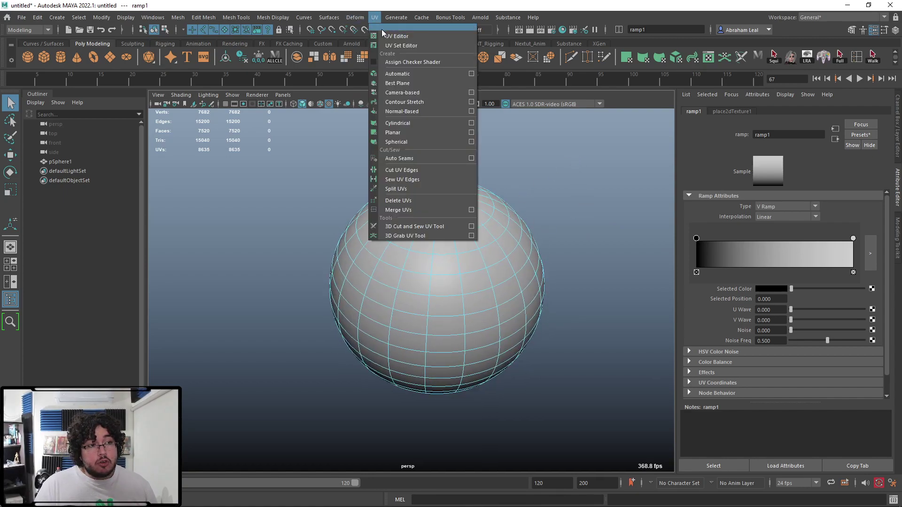
click(424, 36)
click(424, 31)
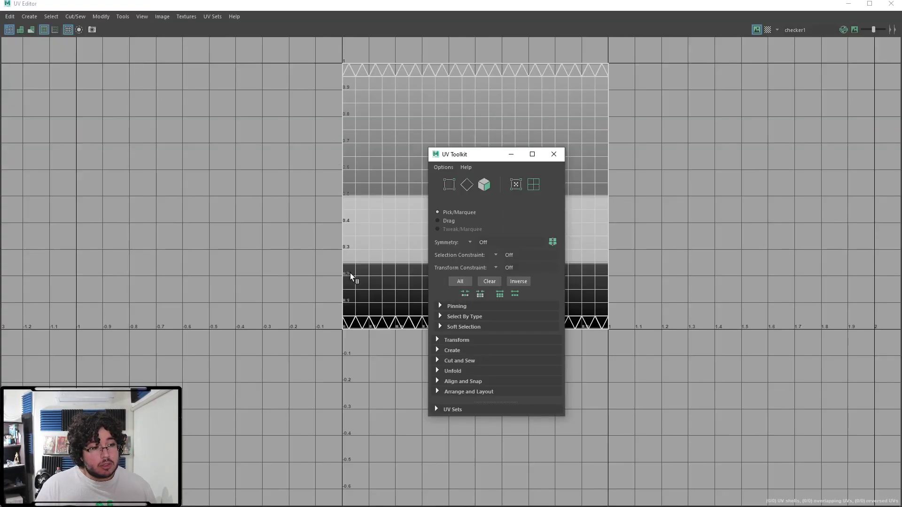
click(559, 153)
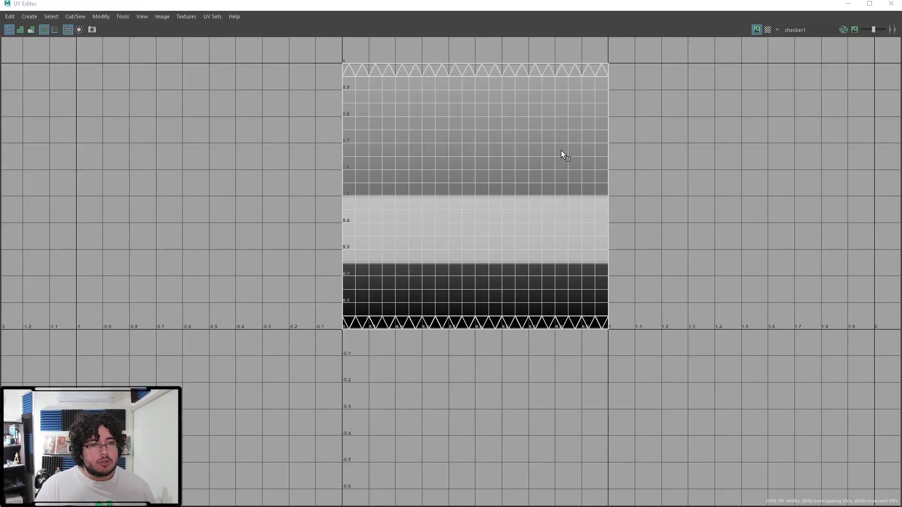
click(888, 6)
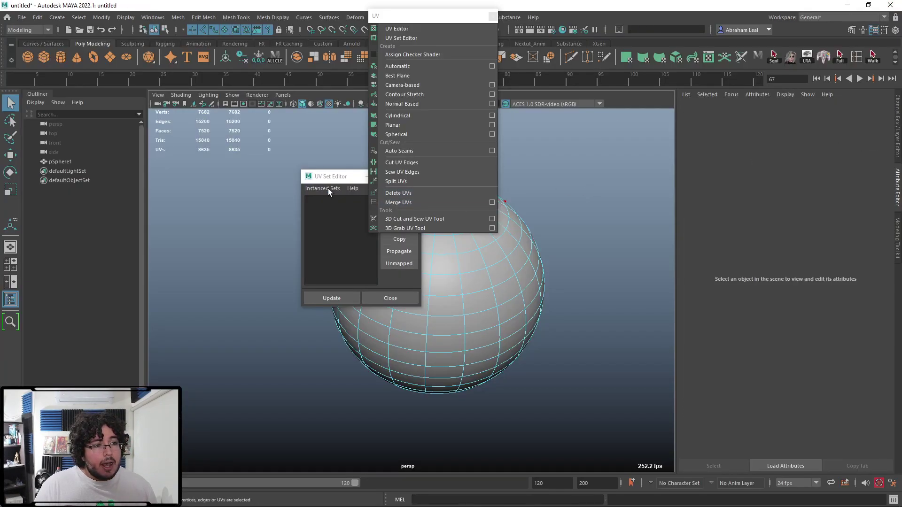
click(353, 177)
click(414, 177)
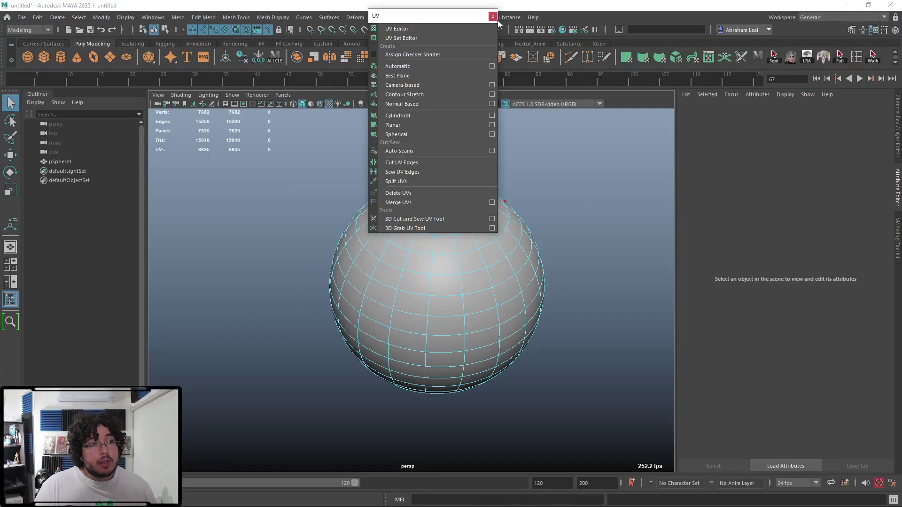
click(493, 19)
Step: Select the sphere in object mode and set the type of the ramp connected to its Blinn Color to U Ramp
alt+drag(531, 174, 537, 148)
right_drag(495, 226, 584, 180)
click(504, 229)
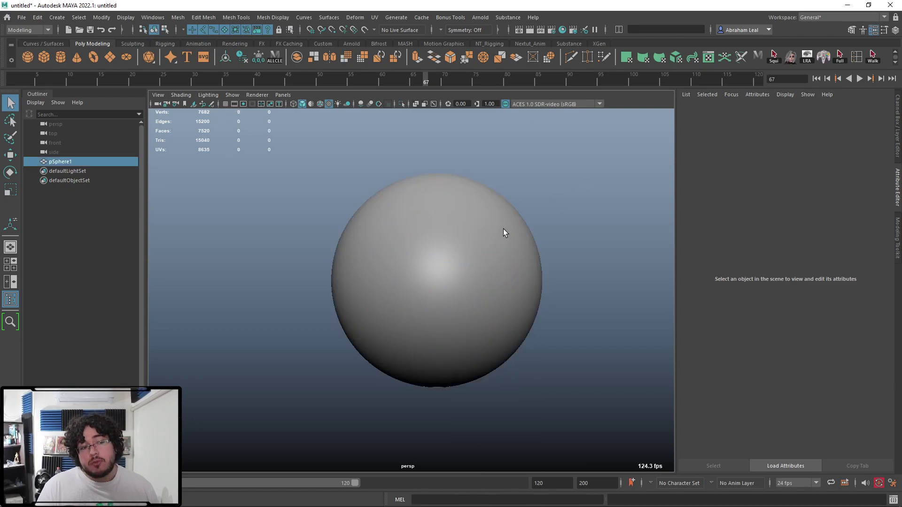
click(886, 112)
click(885, 112)
click(855, 111)
click(873, 217)
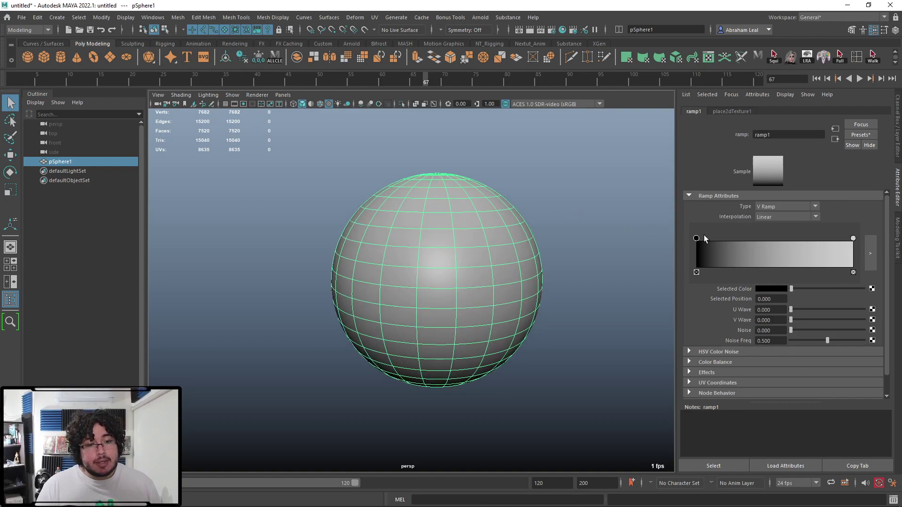
click(794, 206)
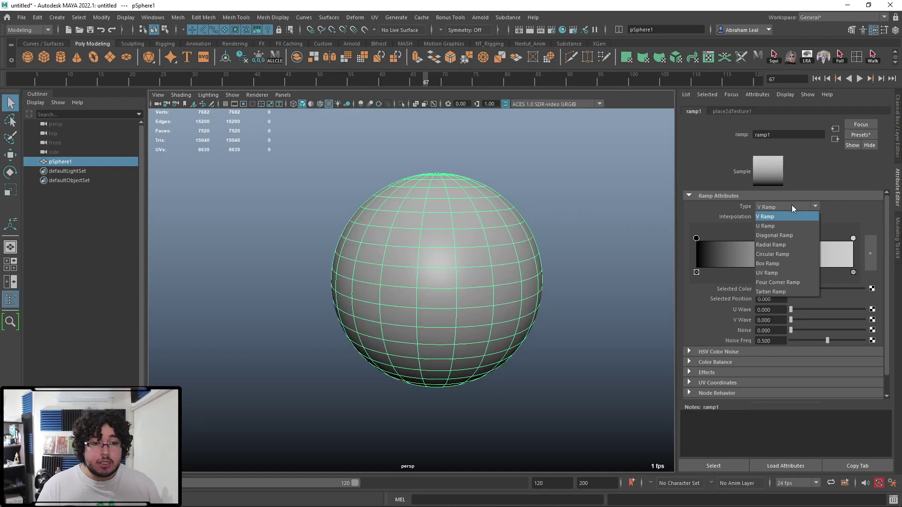
click(769, 226)
mouse_move(580, 251)
alt+mouse_down()
mouse_move(598, 294)
mouse_move(568, 326)
alt+mouse_up()
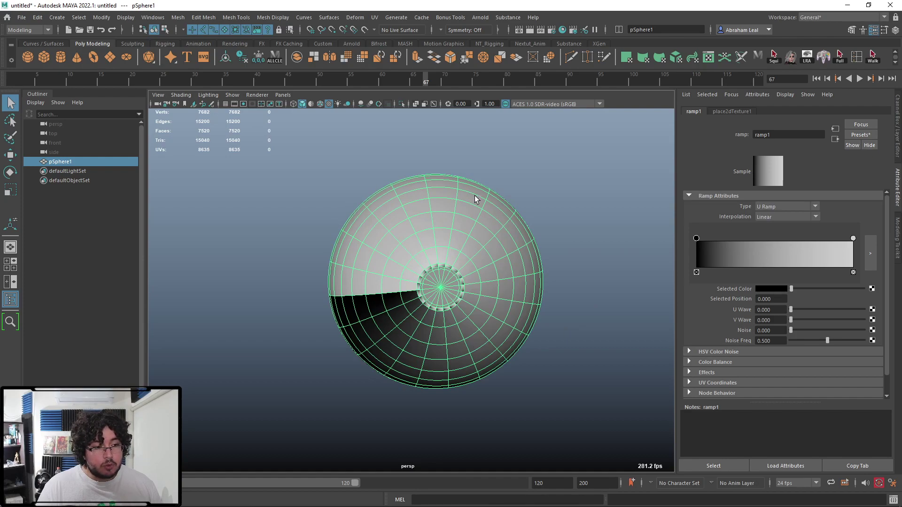
Step: Add two colour markers inside the ramp at about 0.33 and 0.69, and colour its first marker red
click(748, 246)
click(805, 248)
click(696, 239)
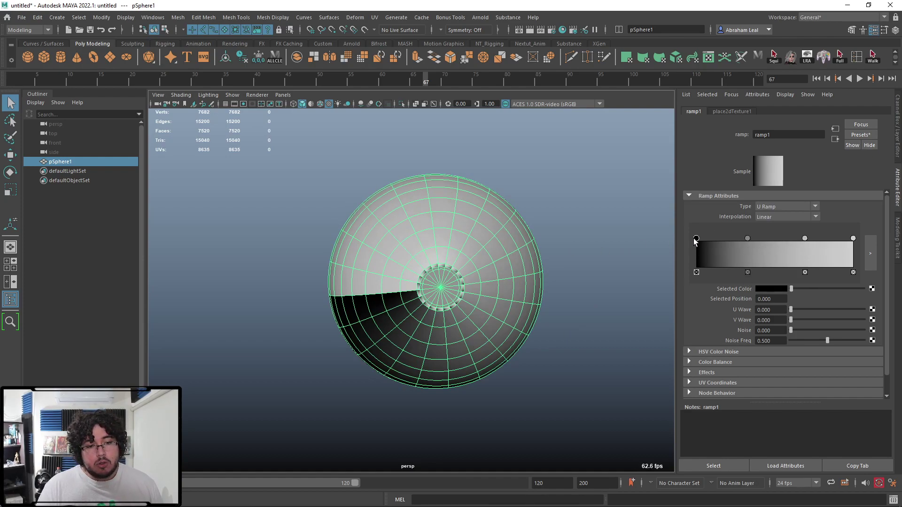
click(776, 288)
click(745, 269)
Step: Colour the ramp's second marker yellow and its third marker green
click(747, 239)
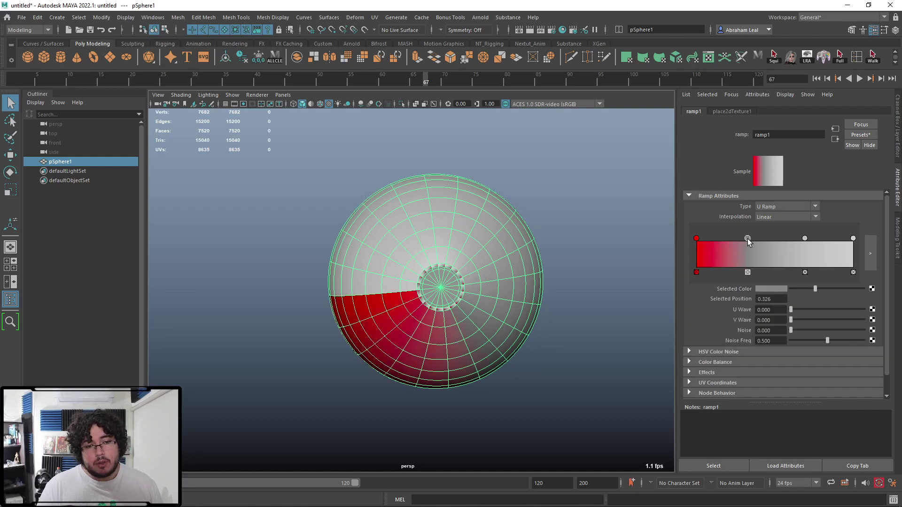
click(770, 289)
click(746, 264)
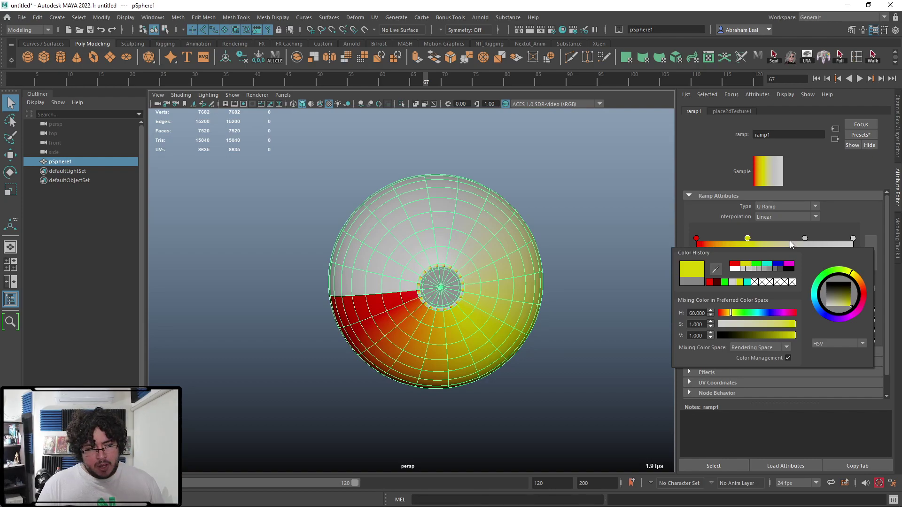
click(806, 240)
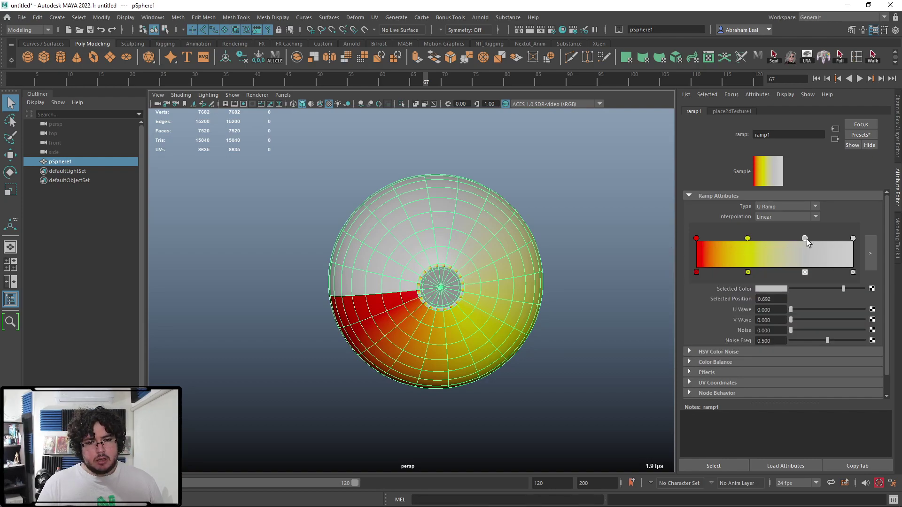
click(774, 289)
click(759, 265)
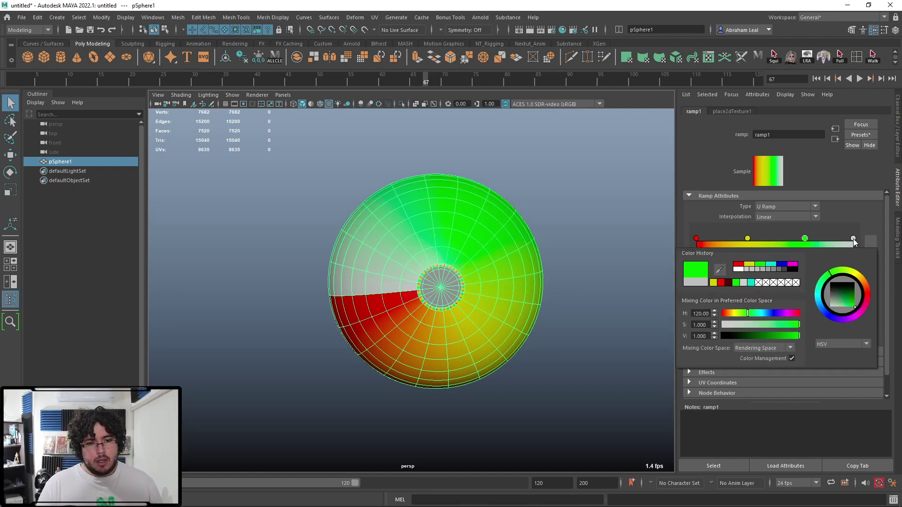
Step: Colour the ramp's last marker blue and deselect the sphere
click(853, 238)
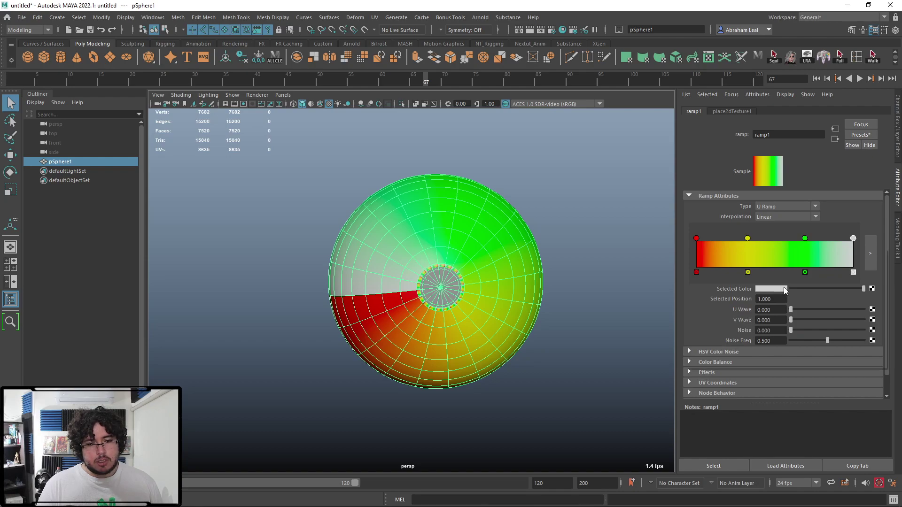
click(783, 289)
click(793, 265)
click(616, 236)
Step: Examine how the ramp colours wrap around the main body and the ring beside the pole cap, with the sphere reselected
alt+drag(617, 236, 521, 252)
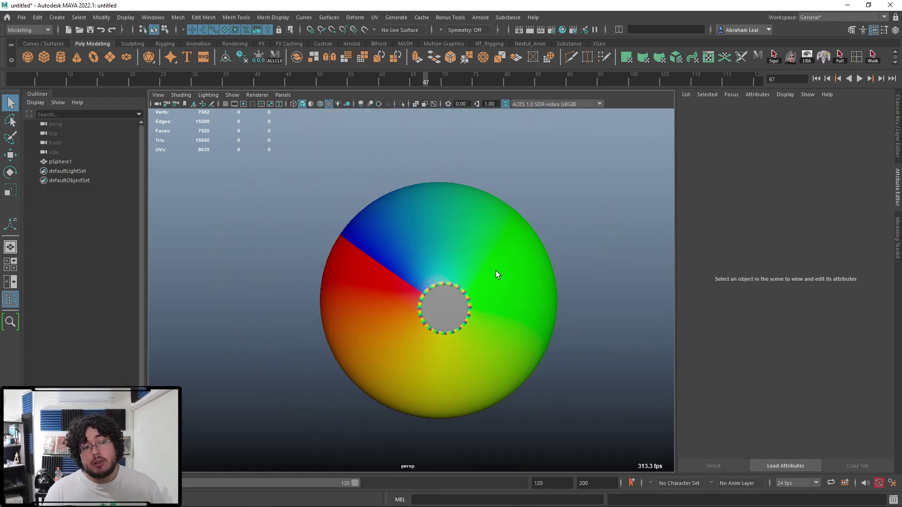
alt+drag(490, 271, 382, 277)
scroll(437, 273, up, 4)
alt+middle_drag(471, 266, 444, 303)
scroll(455, 289, up, 5)
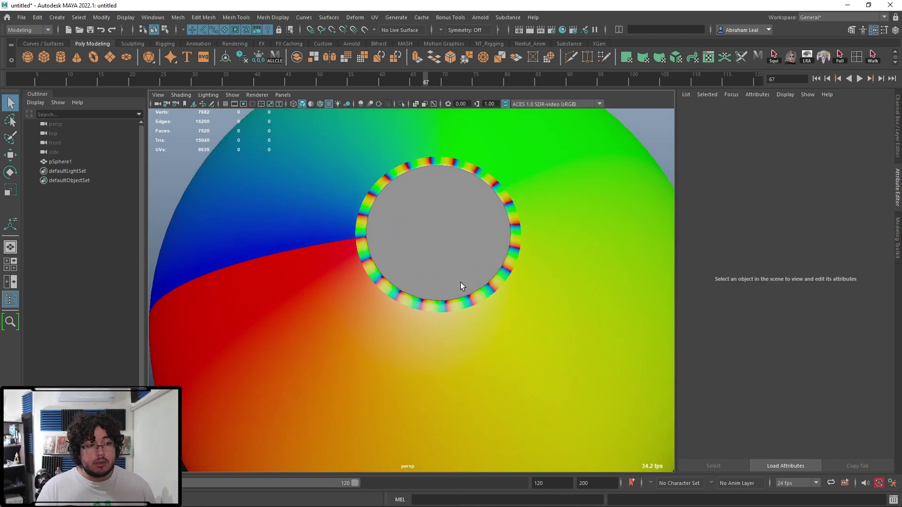
click(342, 208)
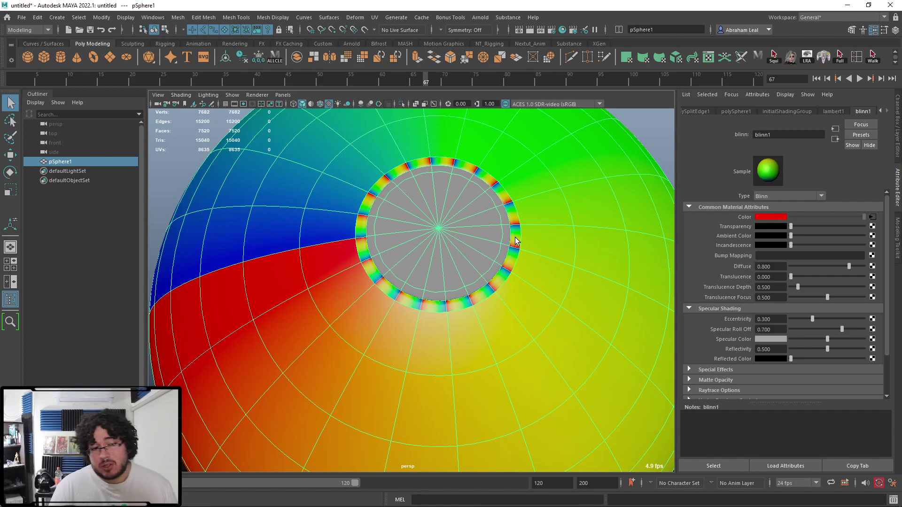
scroll(526, 217, down, 5)
scroll(525, 219, up, 5)
alt+drag(518, 228, 520, 218)
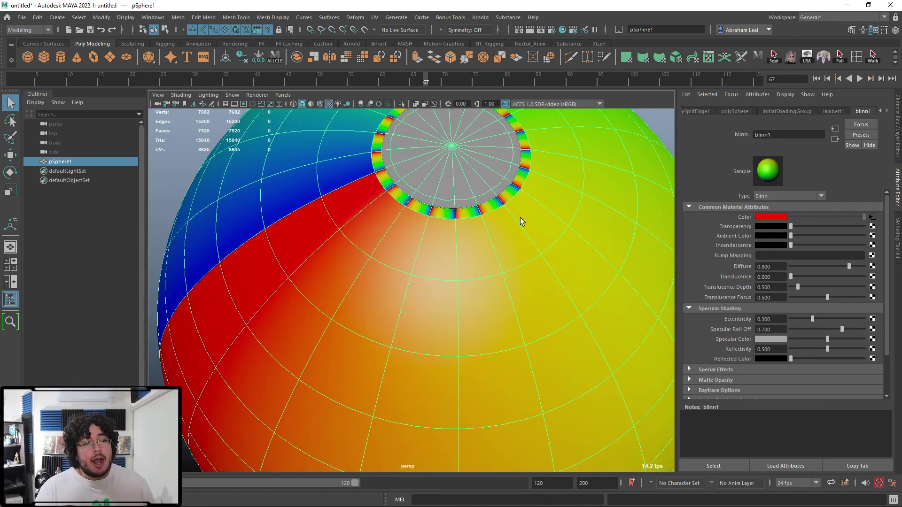
scroll(520, 219, down, 5)
alt+drag(348, 232, 459, 207)
alt+drag(523, 210, 568, 171)
click(567, 169)
scroll(525, 228, down, 5)
mouse_move(512, 232)
alt+mouse_down()
mouse_move(507, 171)
mouse_move(498, 234)
alt+mouse_up()
scroll(434, 281, up, 5)
alt+drag(434, 281, 448, 283)
click(447, 283)
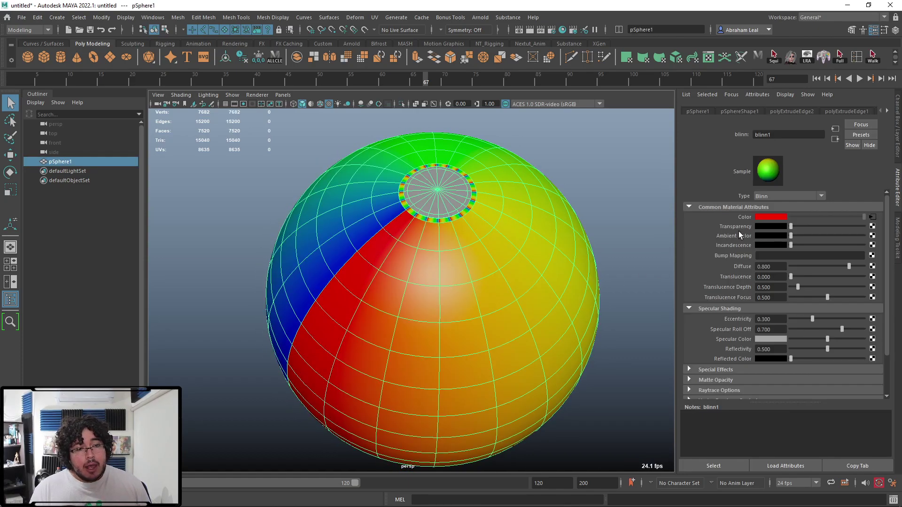
Step: Reopen the Blinn material's ramp texture and try the Diagonal Ramp and Radial Ramp types on the sphere
click(872, 217)
click(785, 208)
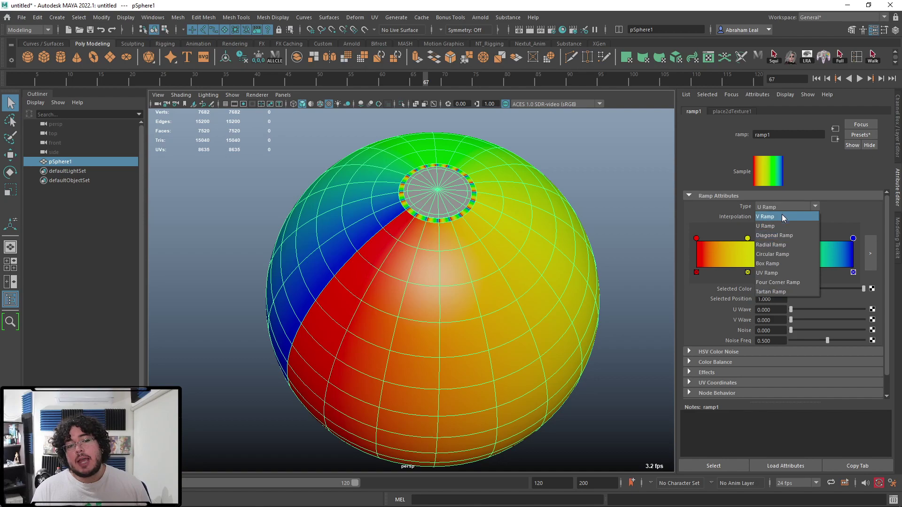
click(775, 220)
click(780, 207)
click(771, 217)
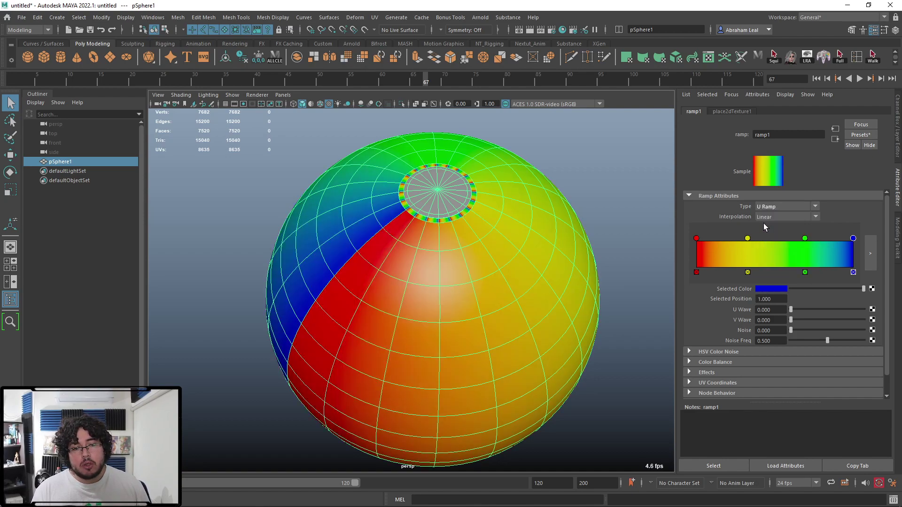
click(782, 206)
click(774, 232)
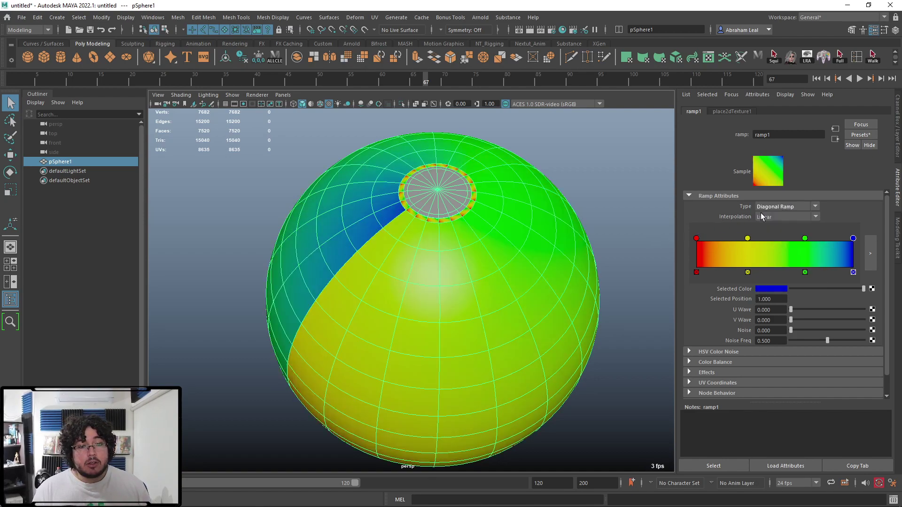
click(777, 208)
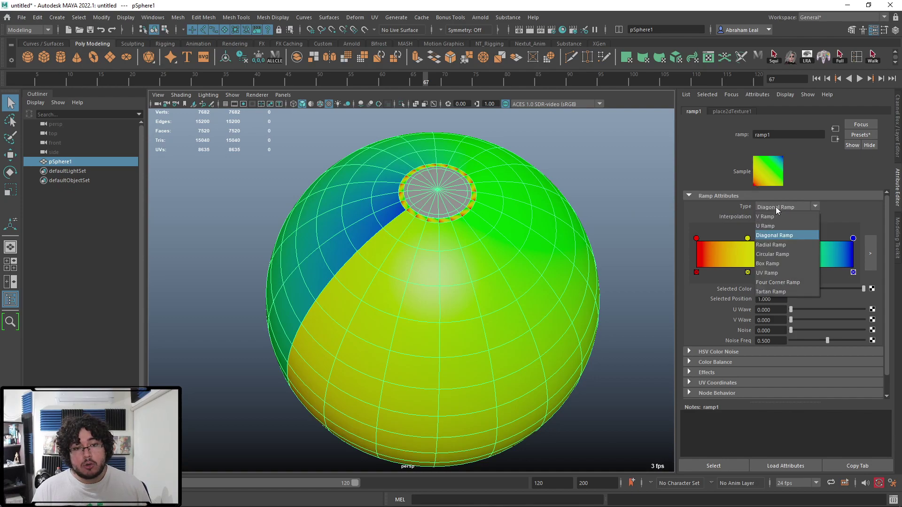
click(767, 244)
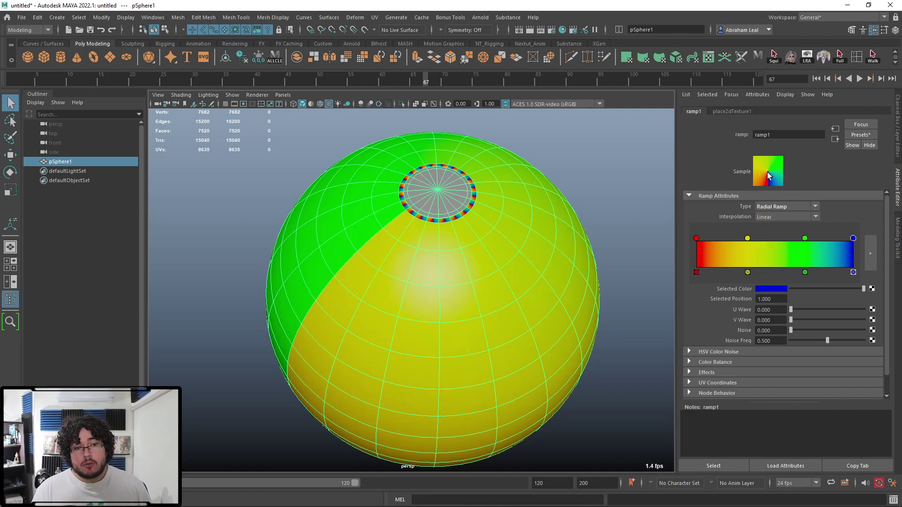
Step: Try the Circular Ramp, Box Ramp and UV Ramp types on the sphere's ramp texture
click(777, 206)
click(775, 250)
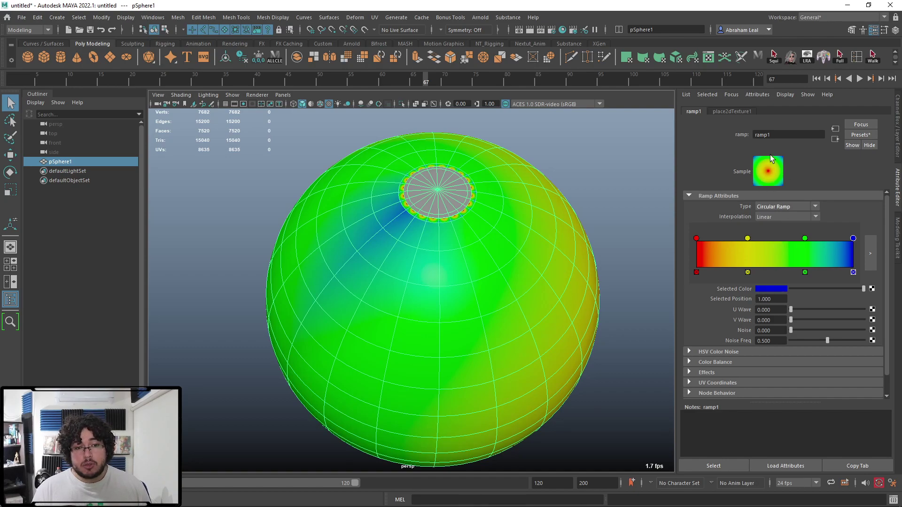
click(780, 207)
click(777, 264)
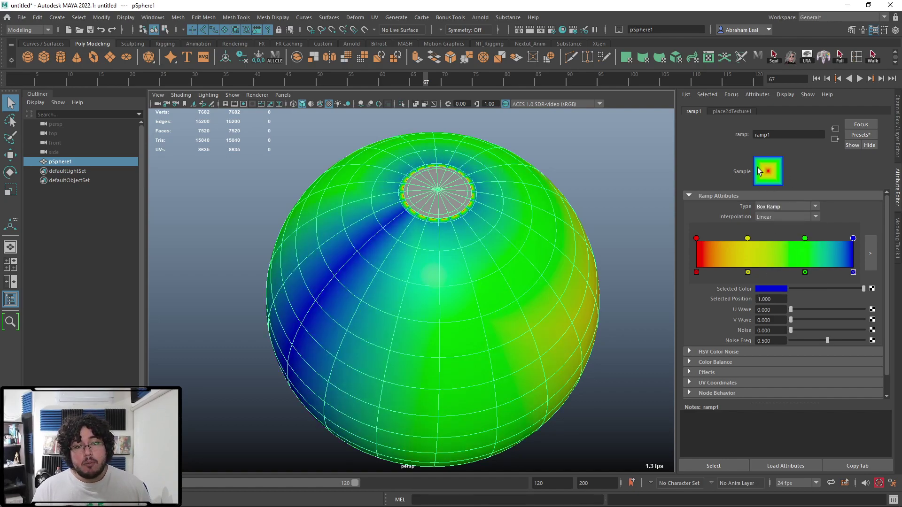
click(775, 206)
click(772, 273)
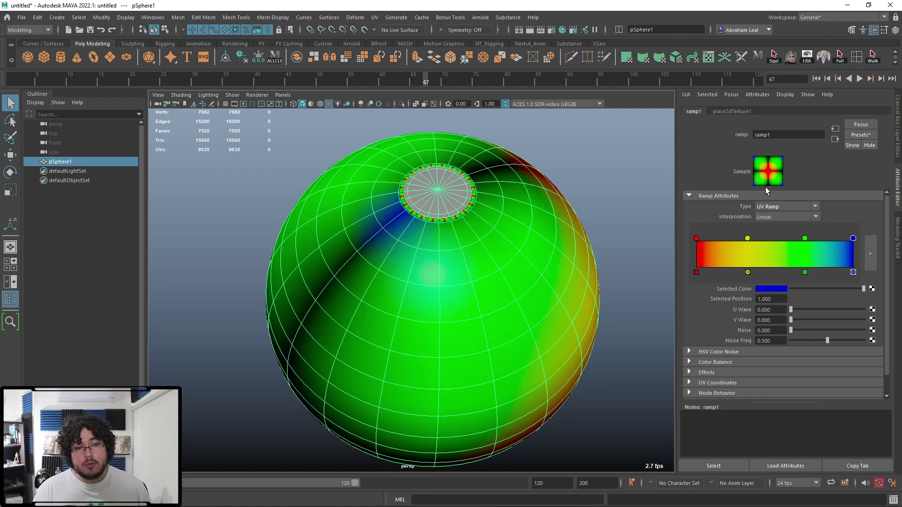
Step: Try the Four Corner Ramp and Tartan Ramp types on the sphere's ramp texture
click(781, 207)
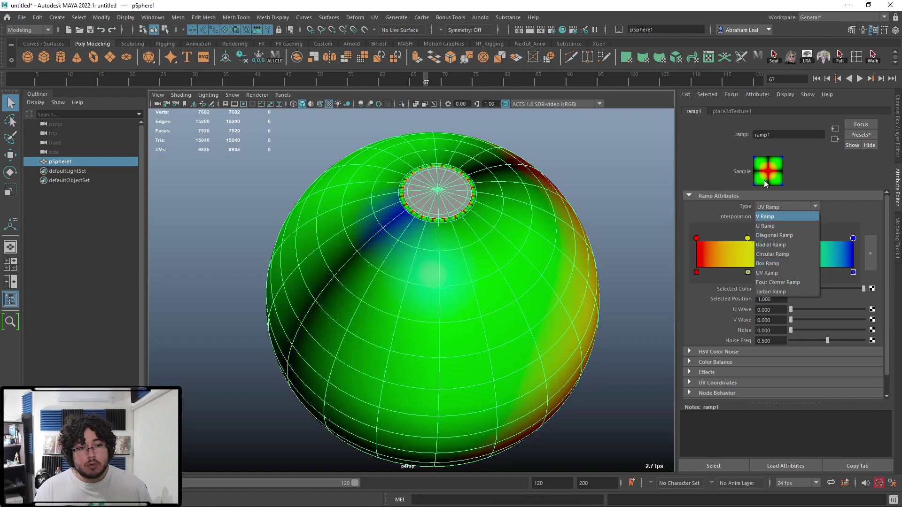
click(774, 281)
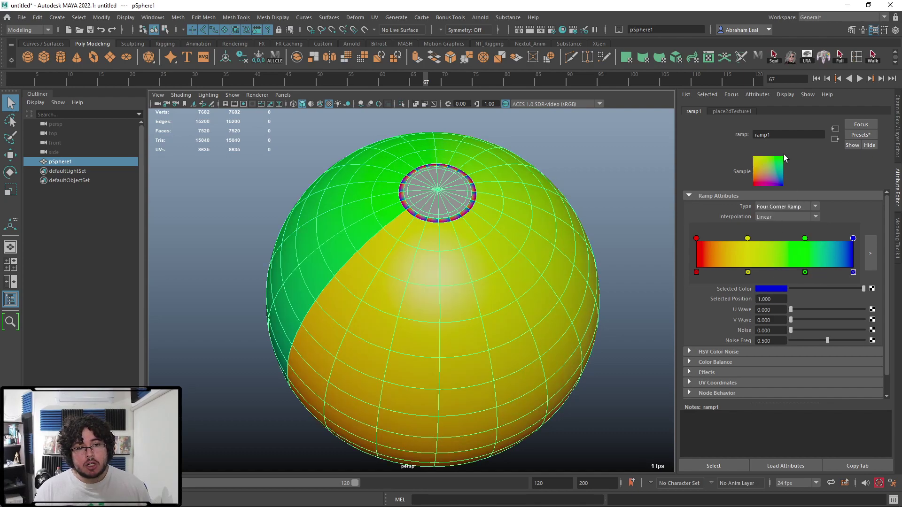
click(787, 206)
click(774, 290)
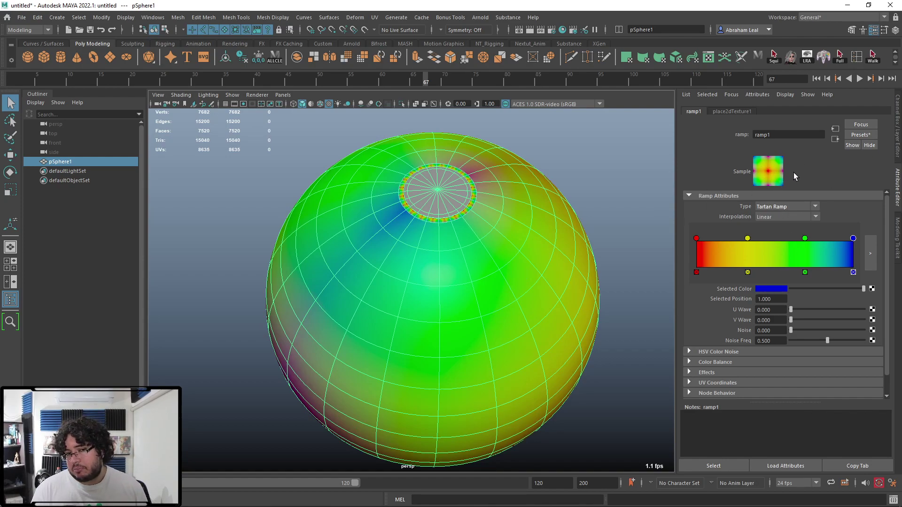
Step: Set the ramp texture's type to U Ramp after trying V Ramp, and check the vertical colour bands on the sphere
click(783, 207)
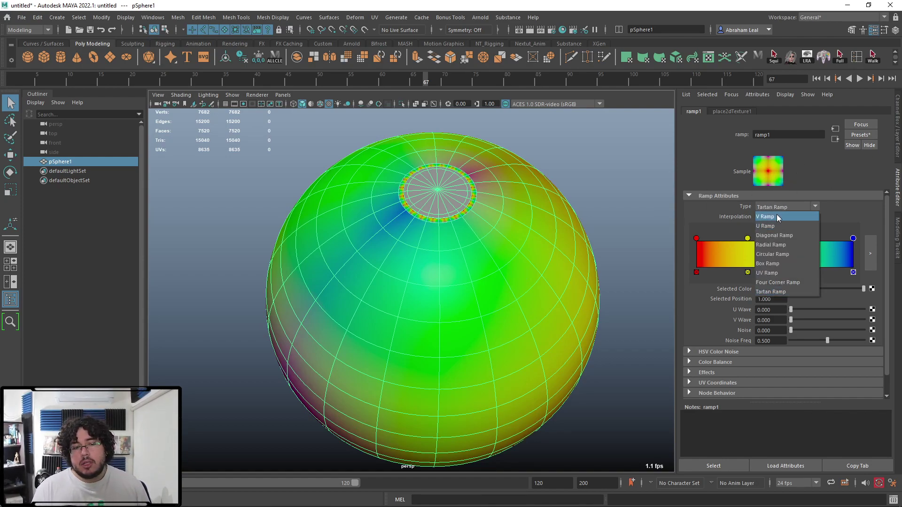
click(777, 215)
click(783, 205)
click(780, 228)
alt+drag(590, 204, 582, 199)
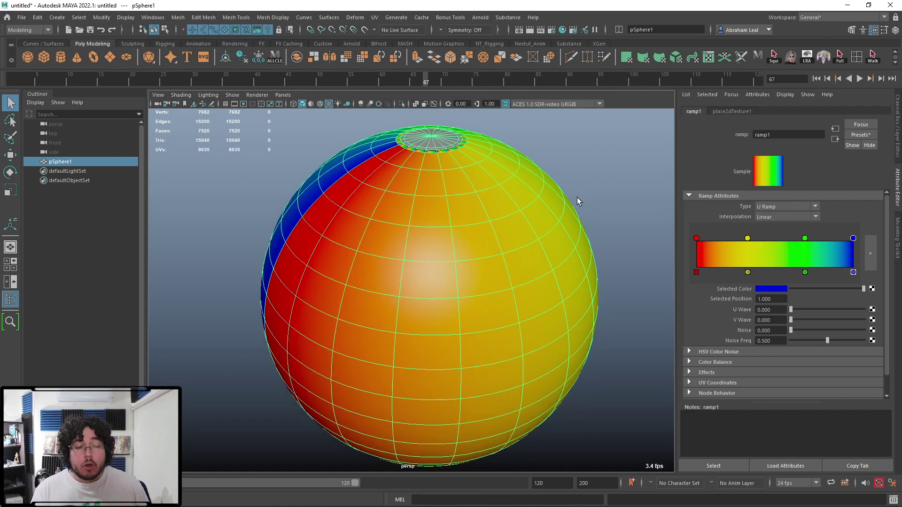
alt+right_drag(582, 200, 500, 170)
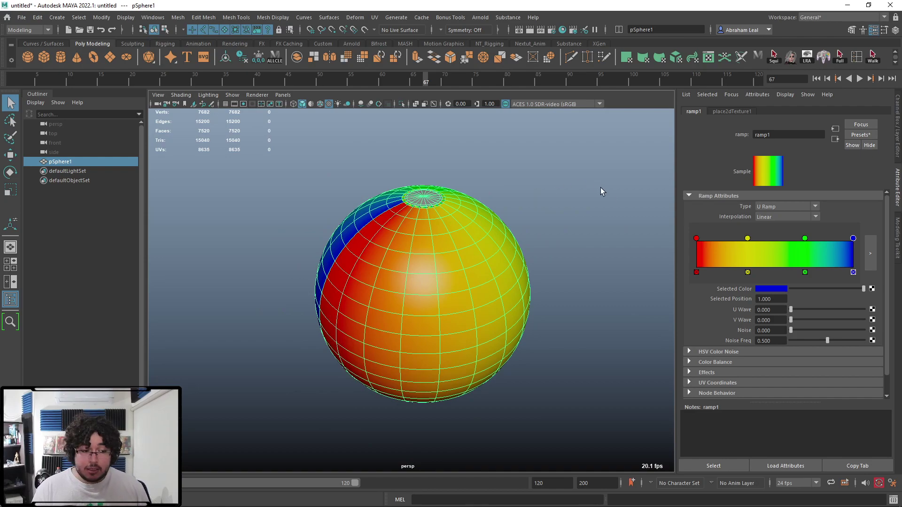
alt+drag(605, 197, 627, 196)
alt+right_drag(576, 208, 600, 217)
alt+drag(600, 217, 587, 234)
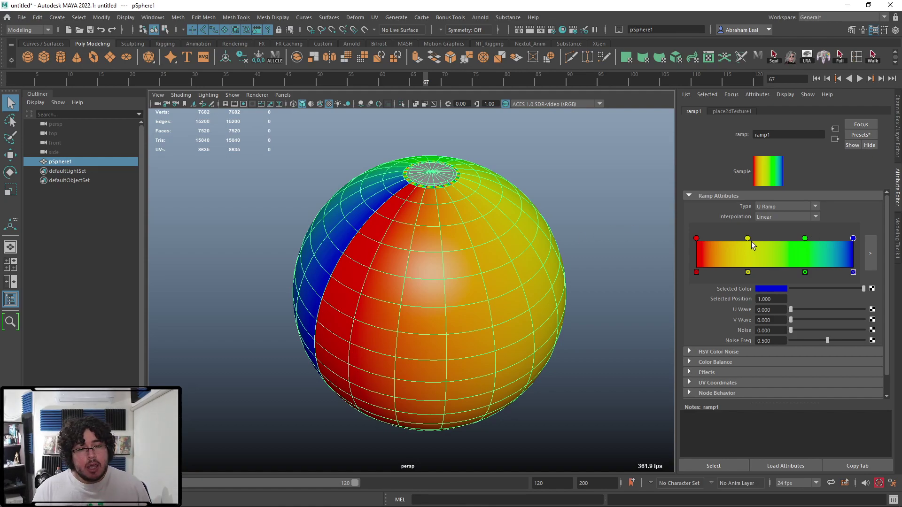
Step: Shift the yellow, green and blue ramp markers toward the start and colour the end marker at position 1.000 red
drag(748, 238, 734, 239)
drag(807, 238, 783, 241)
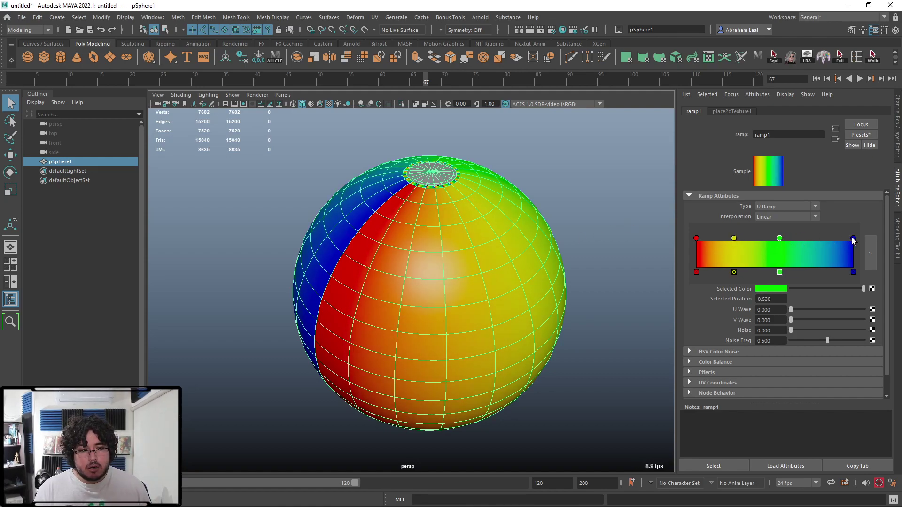
drag(854, 239, 816, 239)
click(854, 242)
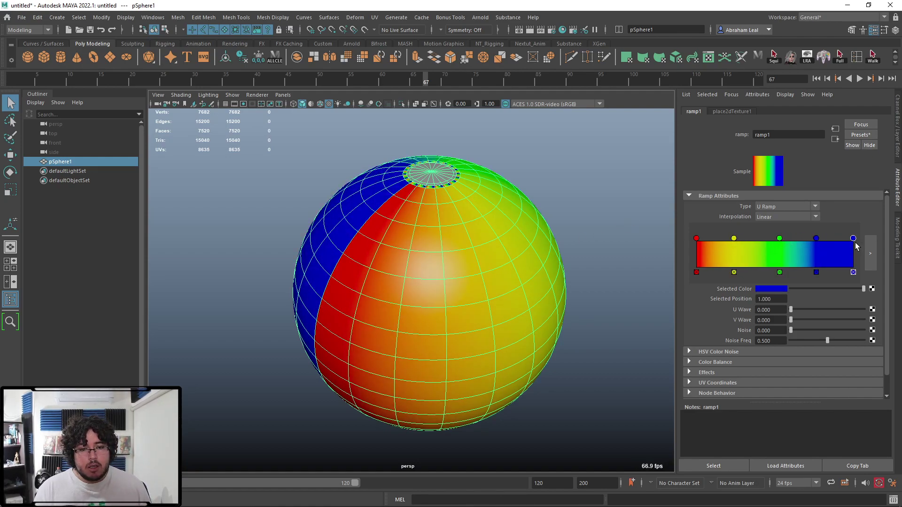
click(780, 289)
click(750, 266)
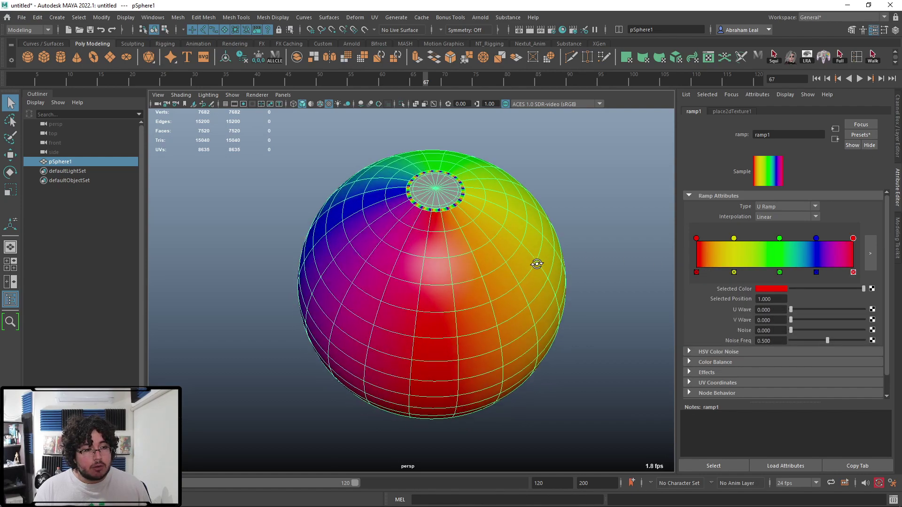
Step: Examine the blend across the sphere's colour seam, and reopen the Blinn material's ramp texture with the sphere reselected
alt+drag(537, 262, 448, 303)
click(585, 236)
alt+drag(586, 236, 684, 258)
click(526, 242)
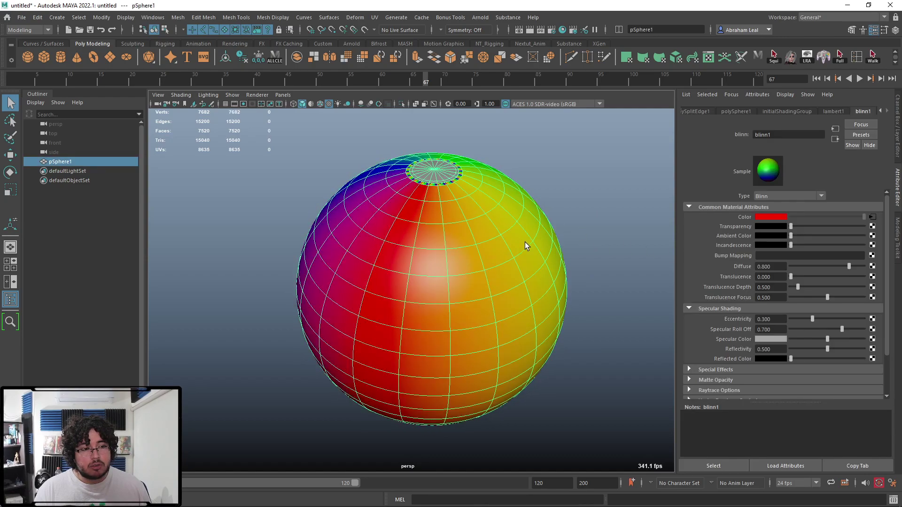
click(872, 218)
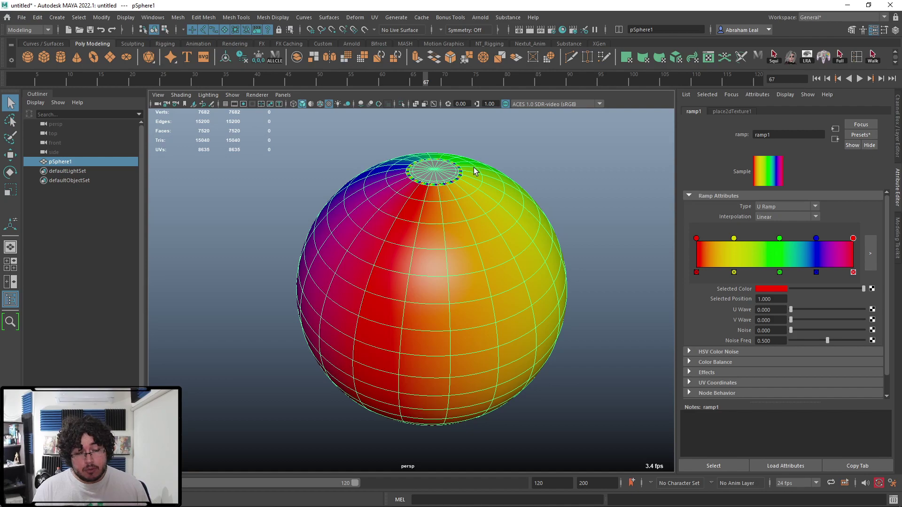
Step: Try the Smooth, Exponential Up, Exponential Down and Spike interpolations on the ramp texture
click(769, 217)
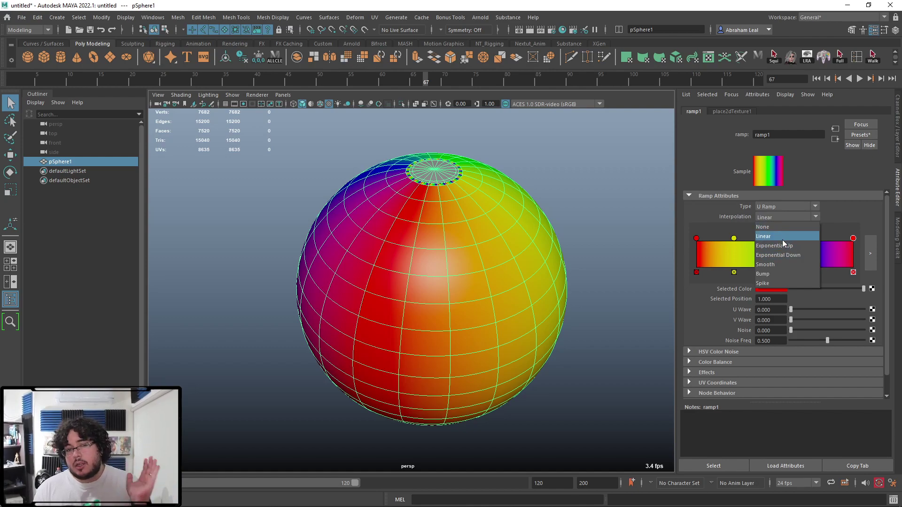
click(771, 263)
alt+drag(602, 254, 604, 275)
click(774, 217)
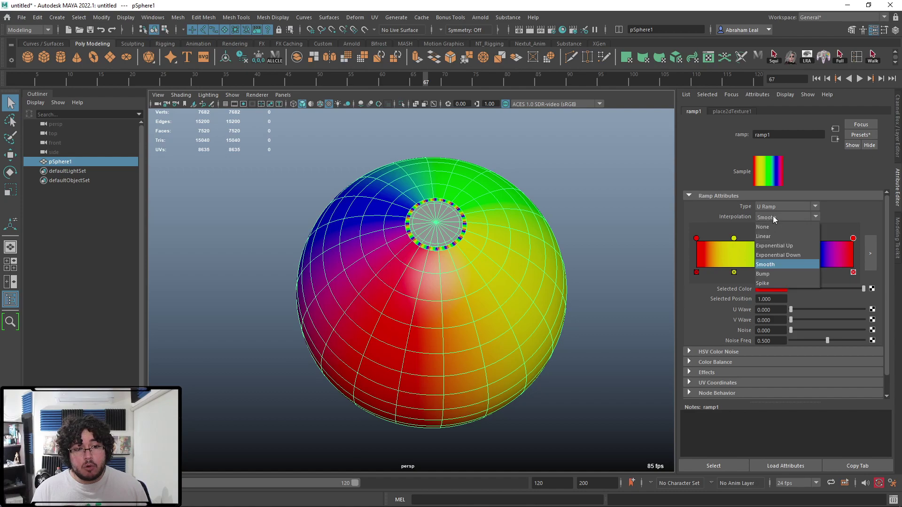
click(777, 245)
click(784, 217)
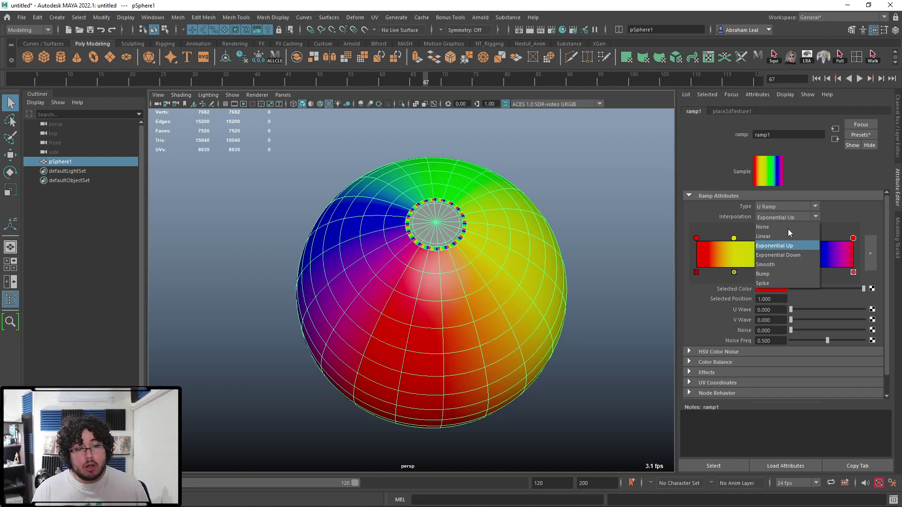
click(780, 254)
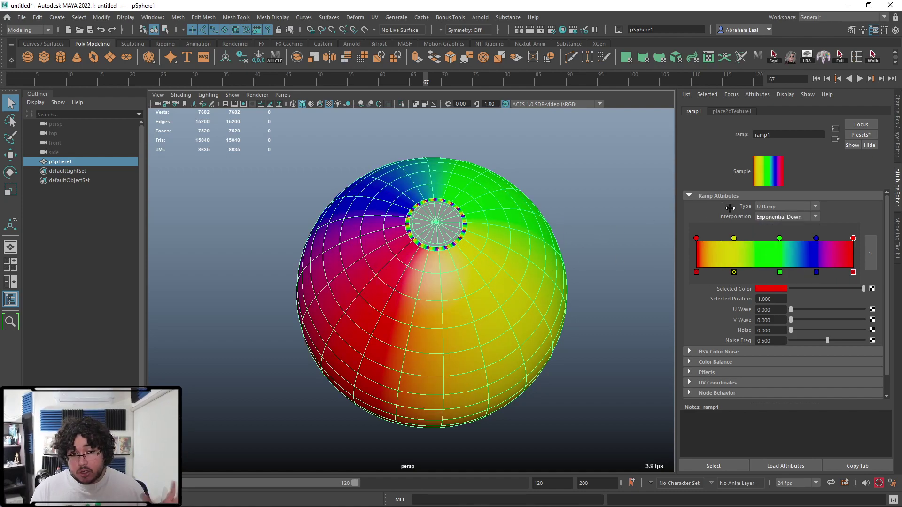
click(790, 216)
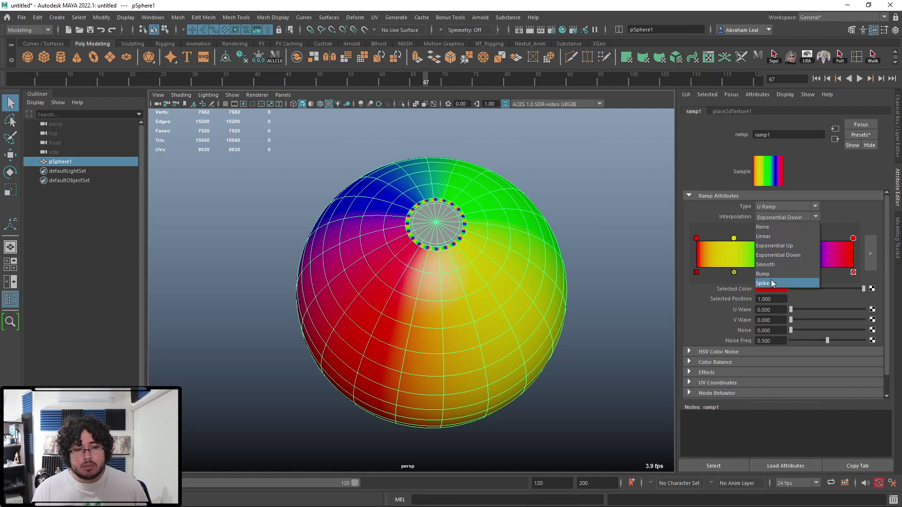
click(770, 284)
alt+drag(616, 237, 615, 237)
Step: Set the ramp's interpolation to None and inspect the solid colour bands with the sphere deselected
click(791, 217)
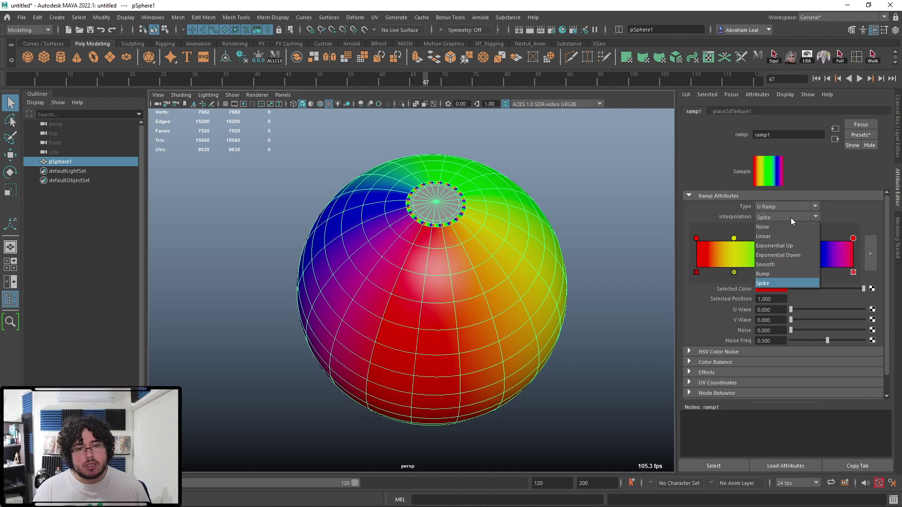
click(782, 226)
alt+drag(663, 204, 621, 227)
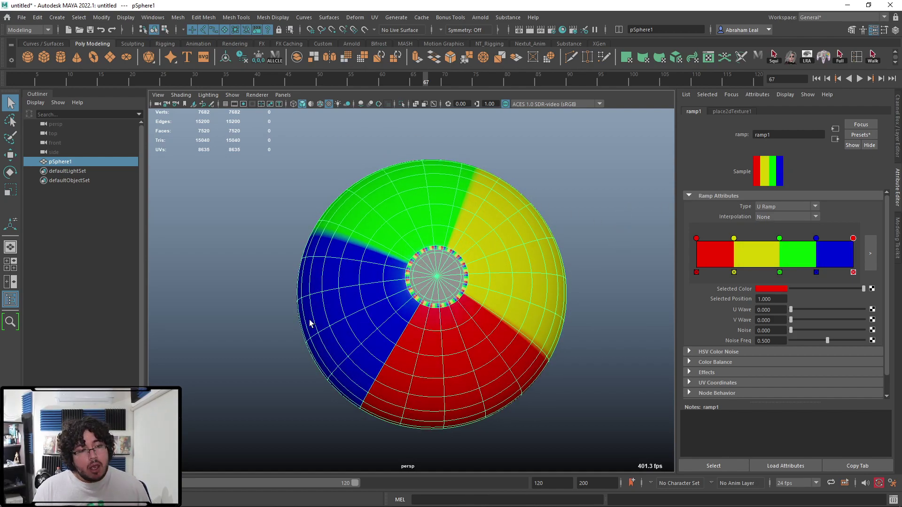
alt+drag(621, 197, 570, 160)
click(569, 156)
alt+drag(452, 236, 409, 272)
Step: Reopen the sphere's ramp texture and adjust its yellow, green and blue markers to even band widths, with green at about 0.49
click(409, 273)
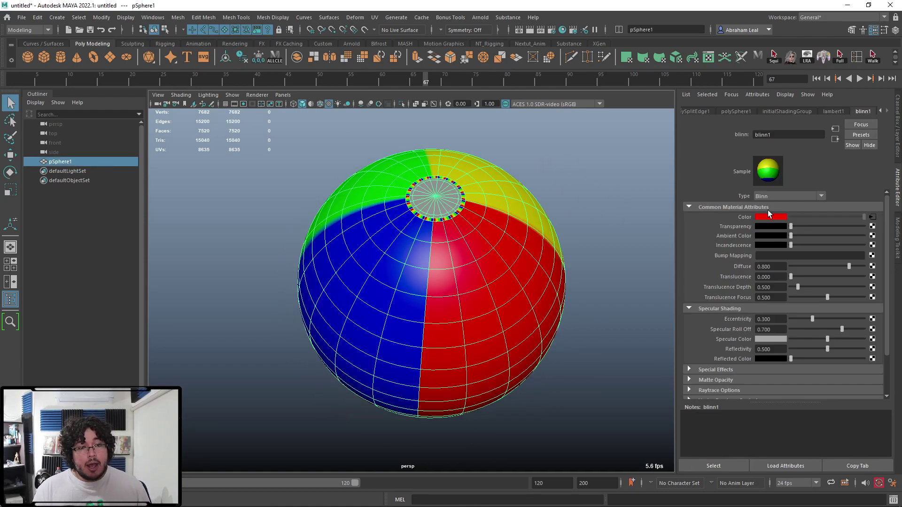
click(871, 218)
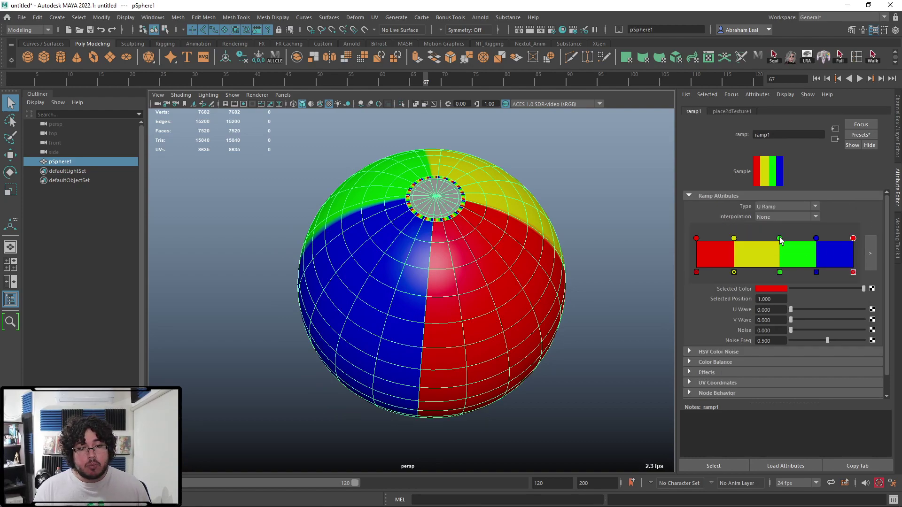
drag(780, 239, 819, 240)
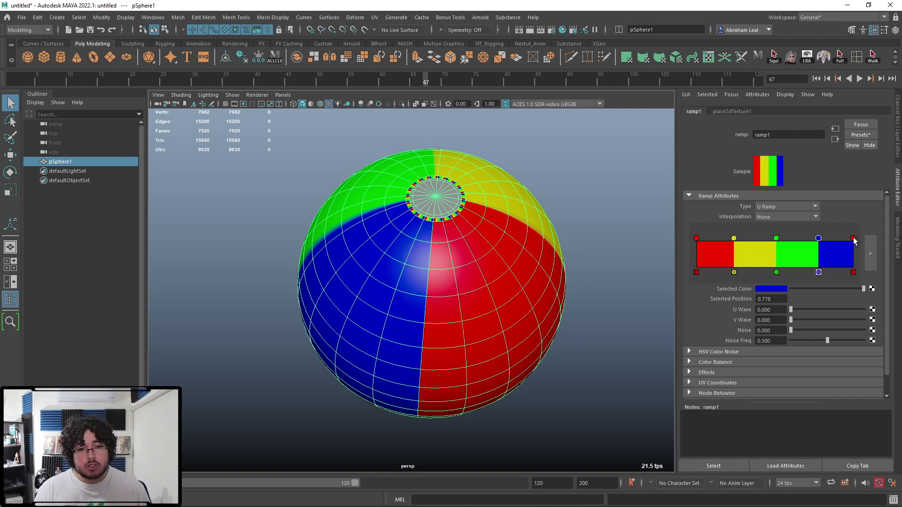
click(853, 239)
alt+drag(488, 213, 494, 301)
drag(735, 238, 815, 239)
Step: Deselect the sphere and examine its beach-ball colour bands from several angles and distances
click(612, 245)
alt+drag(612, 244, 599, 199)
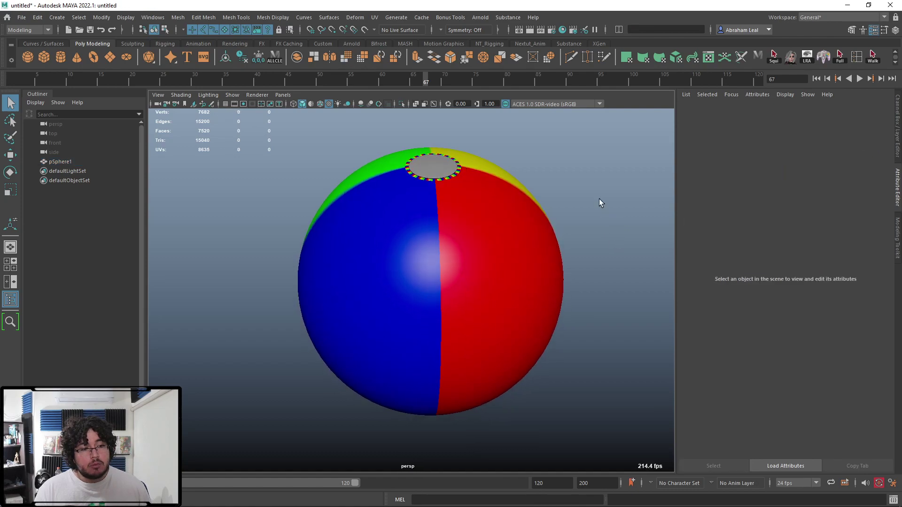
alt+right_drag(598, 199, 451, 210)
alt+drag(451, 210, 553, 280)
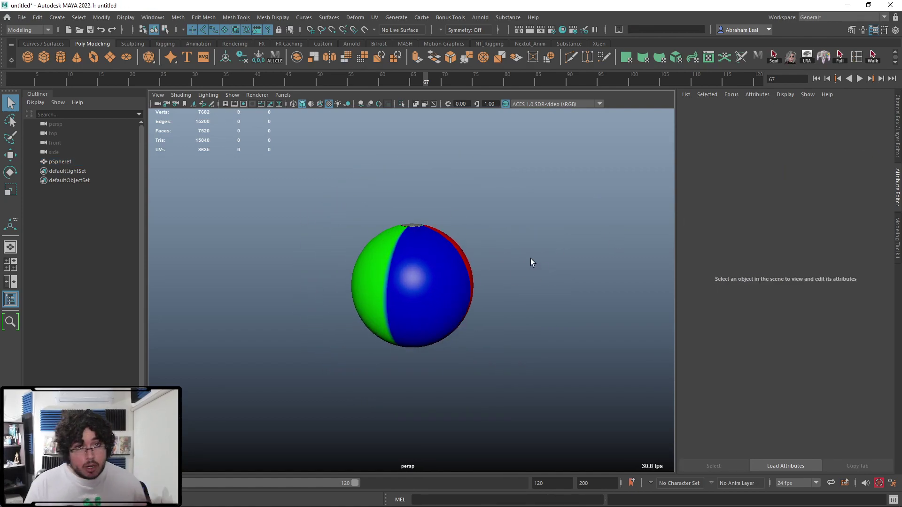
alt+drag(486, 304, 418, 318)
alt+right_drag(418, 318, 492, 308)
alt+drag(492, 308, 450, 274)
Step: Open the Hypershade with the sphere selected and bring its ramp1 and blinn1 nodes into view
click(447, 271)
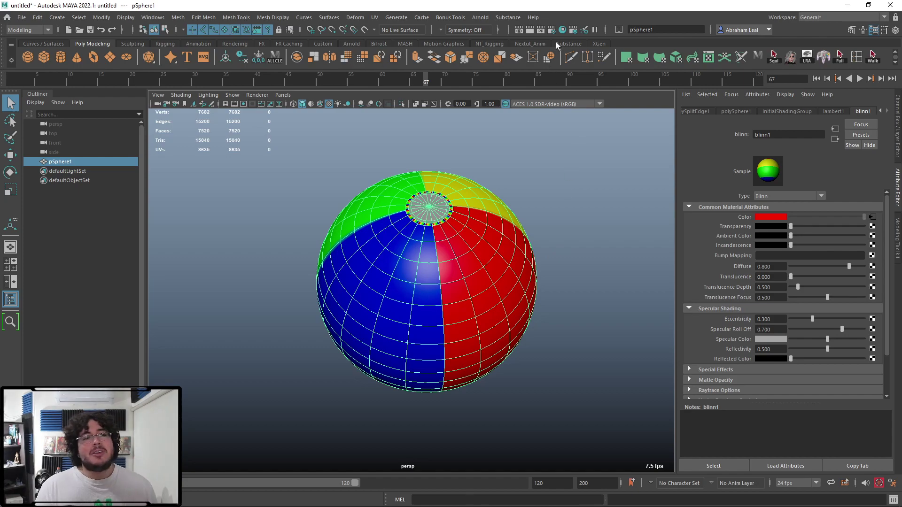
click(563, 30)
scroll(264, 310, up, 3)
click(482, 108)
alt+middle_drag(412, 353, 535, 419)
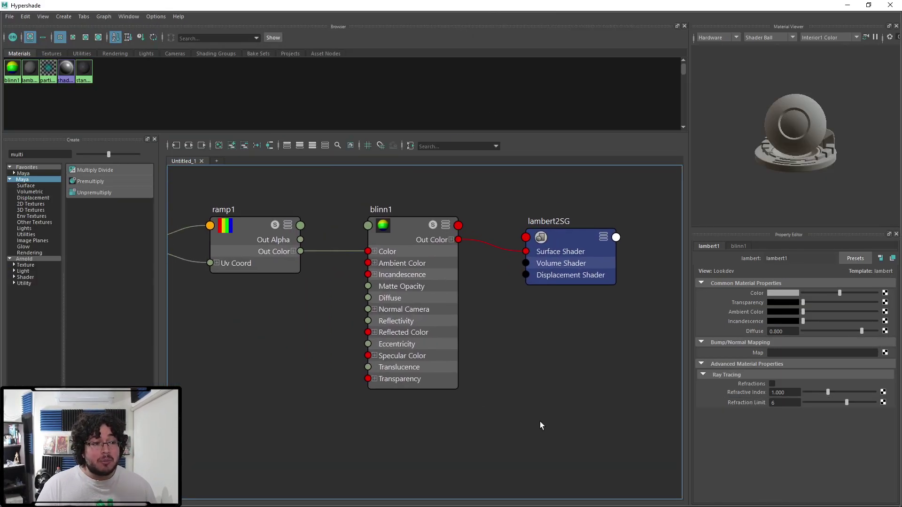
scroll(362, 312, down, 2)
scroll(282, 333, up, 3)
scroll(424, 338, down, 5)
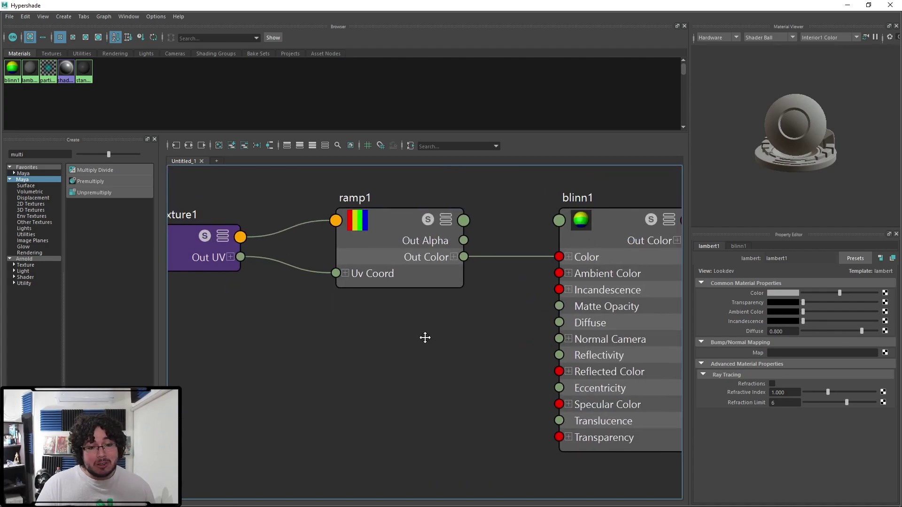
Step: Select the ramp1 node and map a Checker texture onto its red starting marker's colour
click(418, 276)
scroll(739, 396, up, 2)
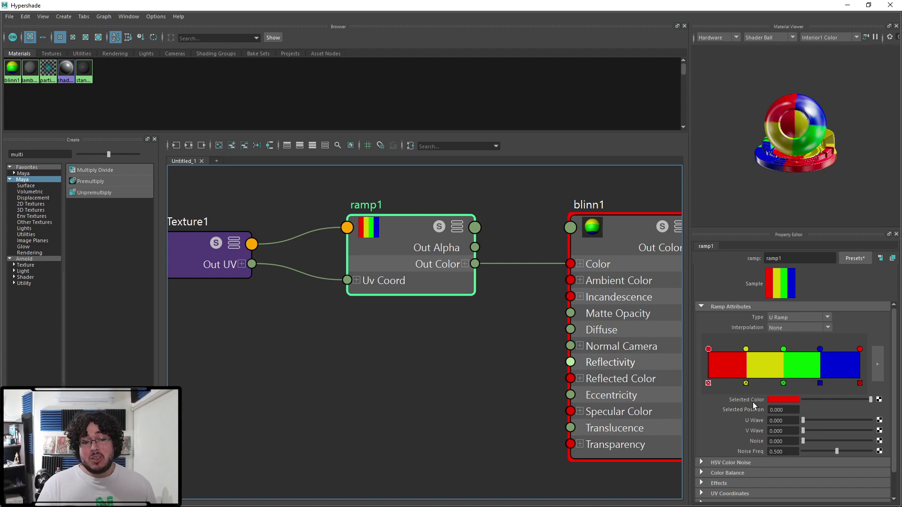
click(878, 399)
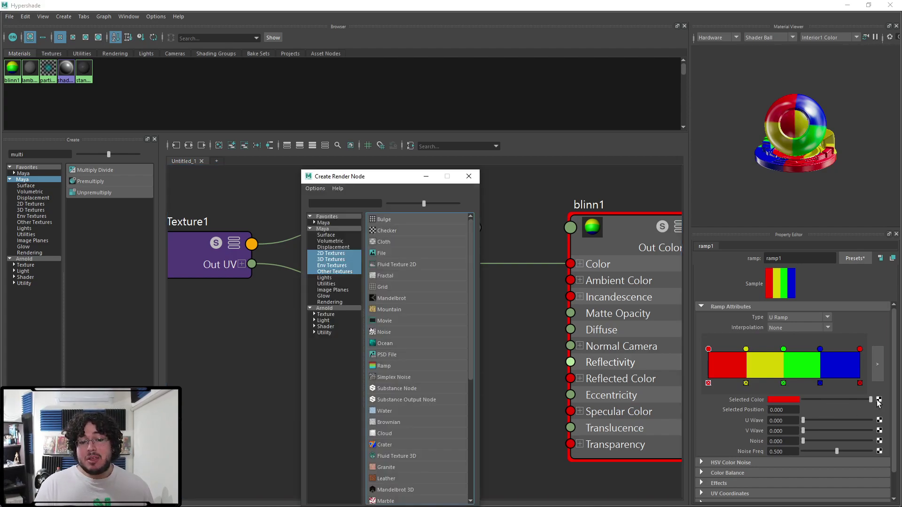
click(385, 230)
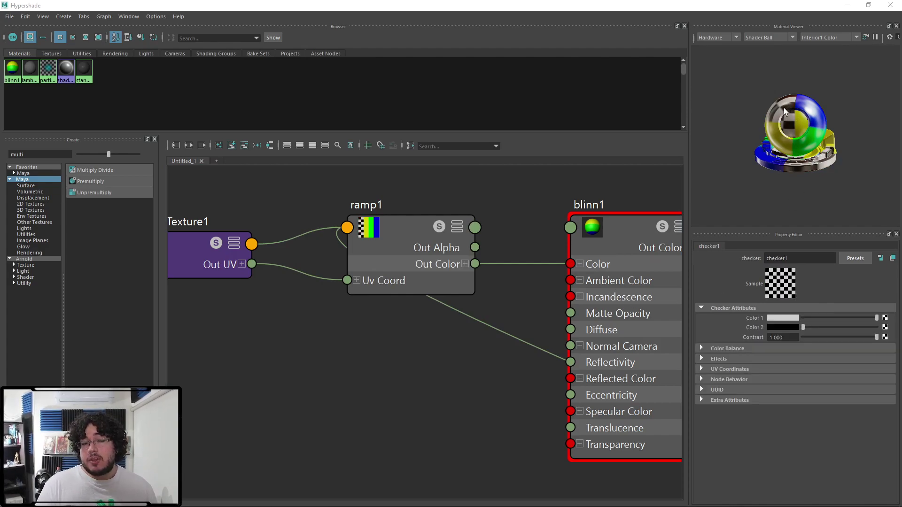
Step: Spread out the overlapping shader nodes so place2dTexture2, checker1, place2dTexture1, ramp1 and blinn1 read clearly in connection order
drag(414, 250, 449, 181)
scroll(441, 321, down, 5)
alt+middle_drag(435, 323, 415, 317)
scroll(480, 373, down, 2)
alt+middle_drag(475, 372, 428, 364)
scroll(536, 386, down, 4)
alt+middle_drag(539, 386, 457, 352)
drag(620, 339, 540, 419)
drag(560, 405, 344, 381)
alt+middle_drag(381, 371, 428, 412)
scroll(428, 413, up, 8)
drag(367, 299, 239, 495)
scroll(277, 465, down, 4)
alt+middle_drag(282, 458, 324, 487)
drag(346, 488, 374, 281)
alt+middle_drag(406, 330, 512, 495)
drag(481, 439, 334, 294)
alt+middle_drag(377, 313, 503, 450)
drag(460, 429, 266, 198)
scroll(497, 350, up, 5)
scroll(470, 333, down, 3)
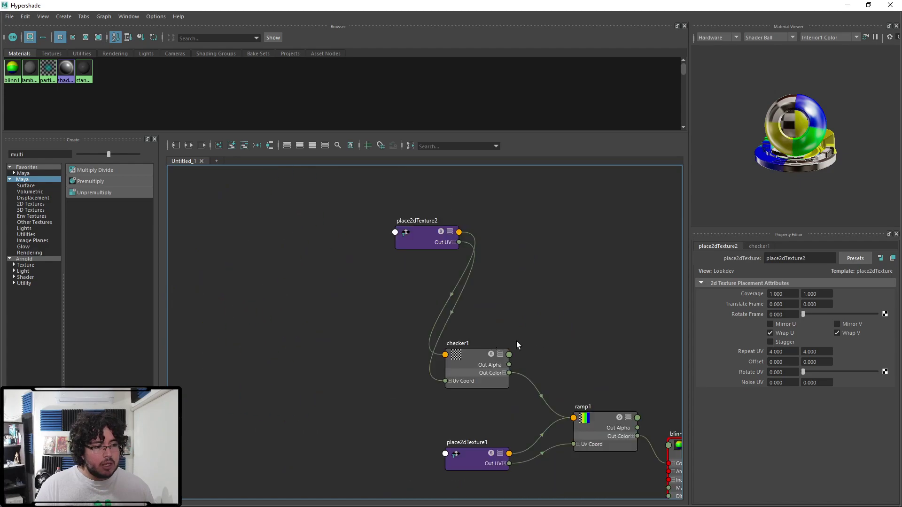
drag(409, 244, 293, 280)
Step: Set Color 1 of the checker1 texture to red
click(481, 377)
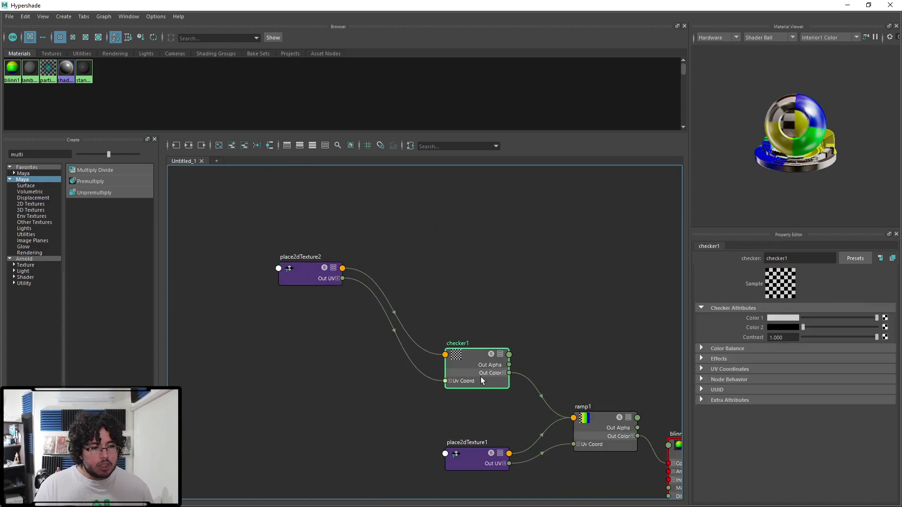
click(782, 319)
click(746, 296)
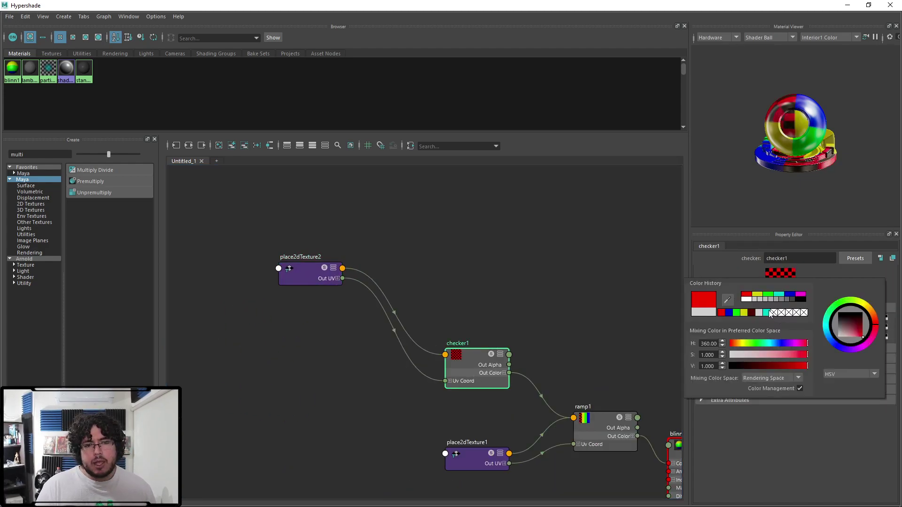
alt+middle_drag(586, 249, 488, 199)
Step: Map a Checker texture onto the green marker's colour in the ramp1 node
click(497, 315)
alt+middle_drag(498, 320, 469, 249)
click(569, 371)
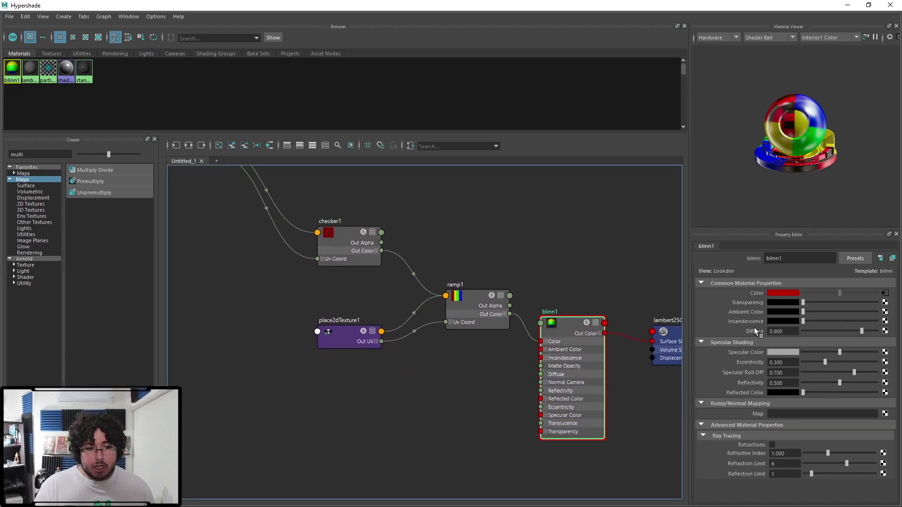
click(469, 318)
click(784, 350)
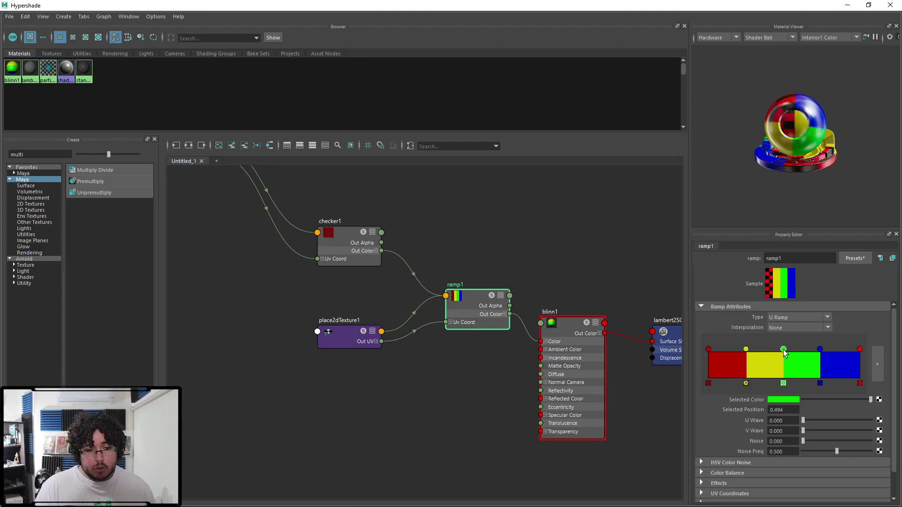
click(879, 400)
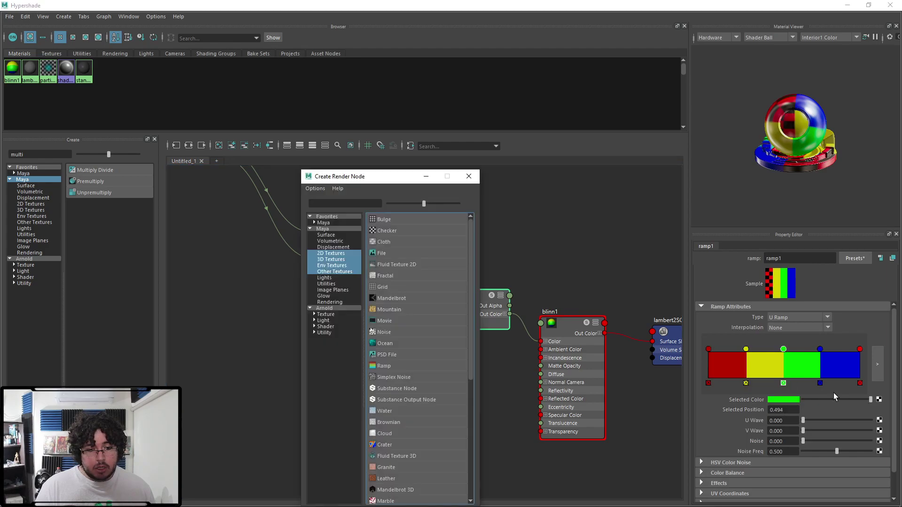
click(386, 237)
alt+middle_drag(418, 330, 562, 329)
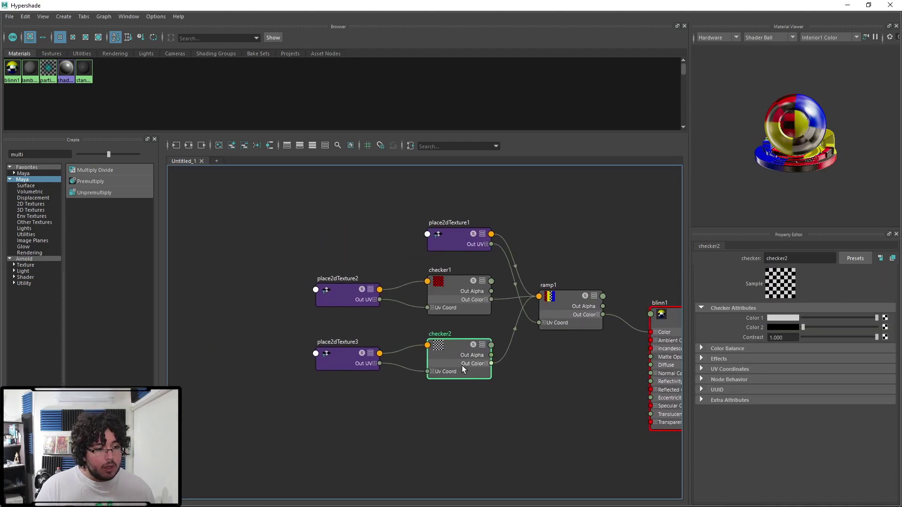
Step: Set Color 1 of the checker2 texture to green
click(778, 318)
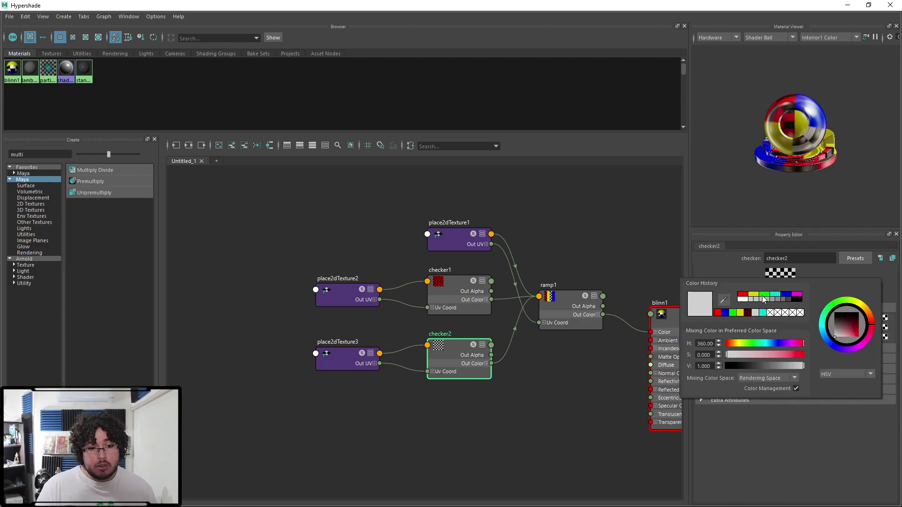
click(763, 294)
click(619, 210)
Step: Orbit the viewport around the sphere to examine its red and green checker bands, and return to the Hypershade
key(alt+Tab)
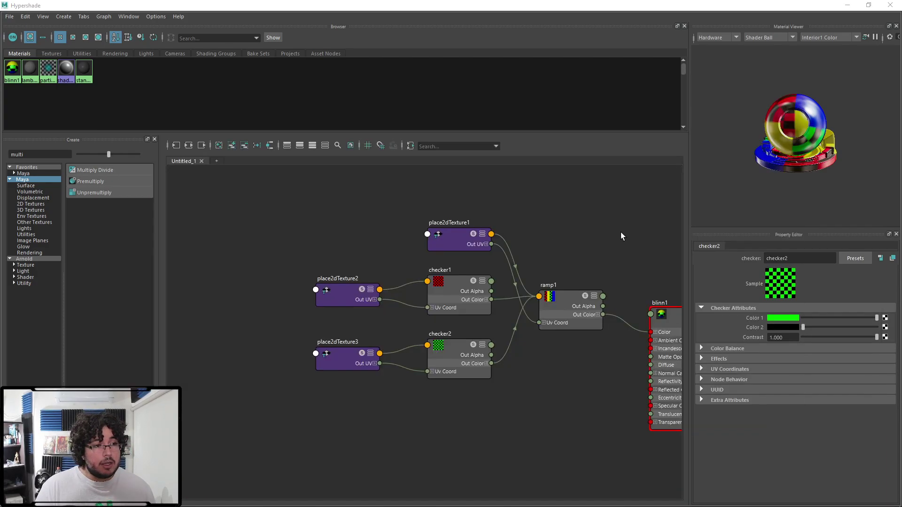
click(848, 5)
alt+drag(585, 263, 510, 362)
scroll(511, 232, up, 3)
alt+right_drag(510, 361, 368, 271)
alt+drag(369, 272, 450, 272)
alt+right_drag(450, 273, 508, 319)
alt+drag(508, 320, 436, 322)
key(alt+Tab)
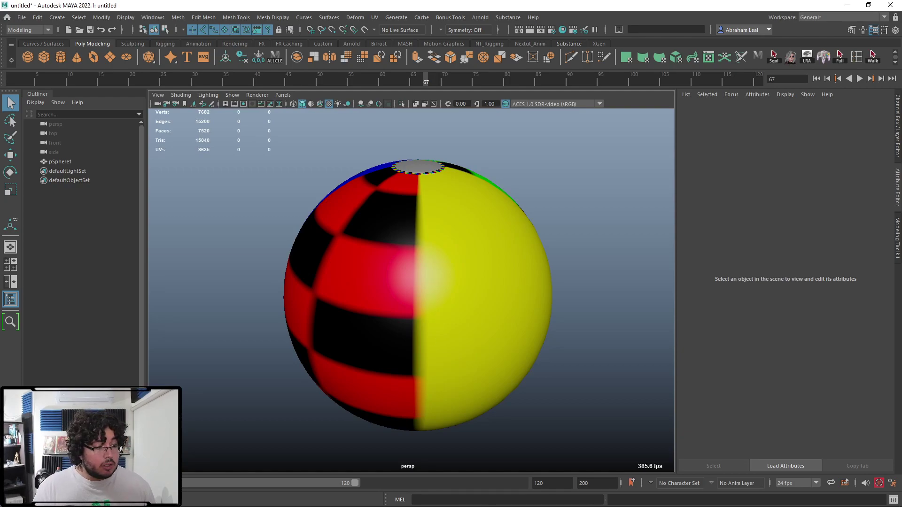
key(alt+Tab)
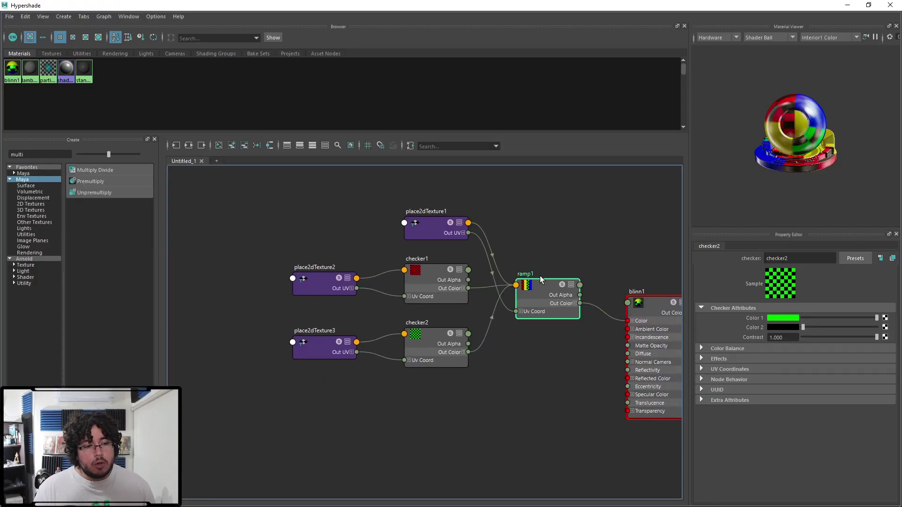
Step: Map a Fractal texture onto the yellow marker's colour in the ramp1 node
click(540, 279)
click(745, 350)
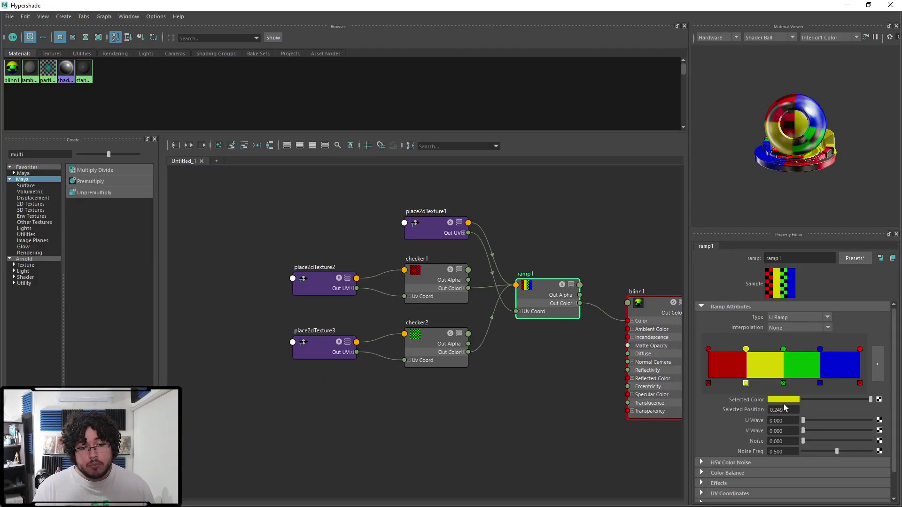
click(878, 400)
click(390, 276)
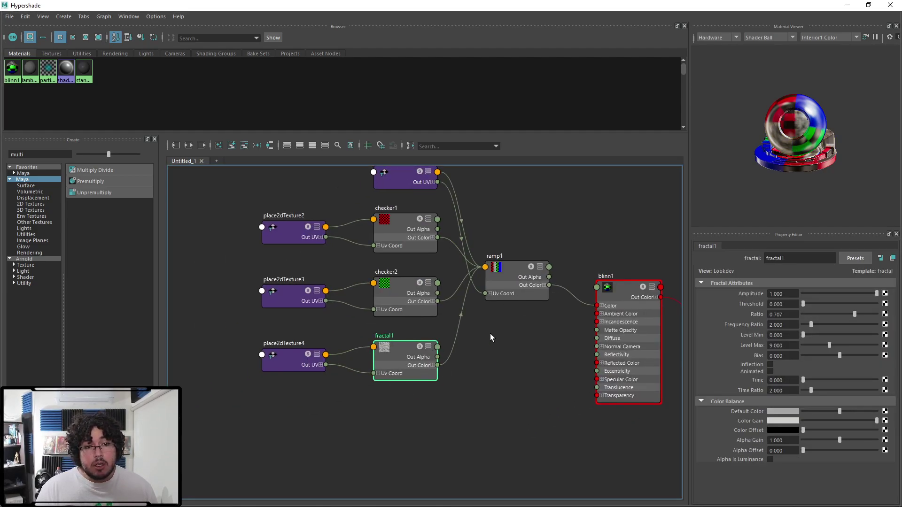
Step: Uncover the sphere and set fractal1's Amplitude to 0.663, Threshold 0.169, Ratio 0.470, Frequency Ratio 6.639, Level Min 7.982, Level Max 17.922 and Bias 0.735
drag(635, 10, 227, 55)
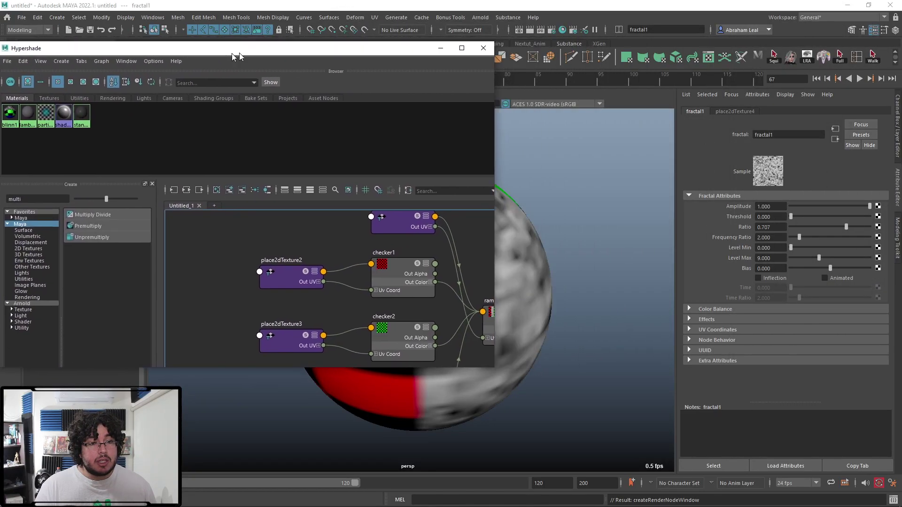
scroll(524, 215, down, 4)
alt+drag(588, 240, 558, 217)
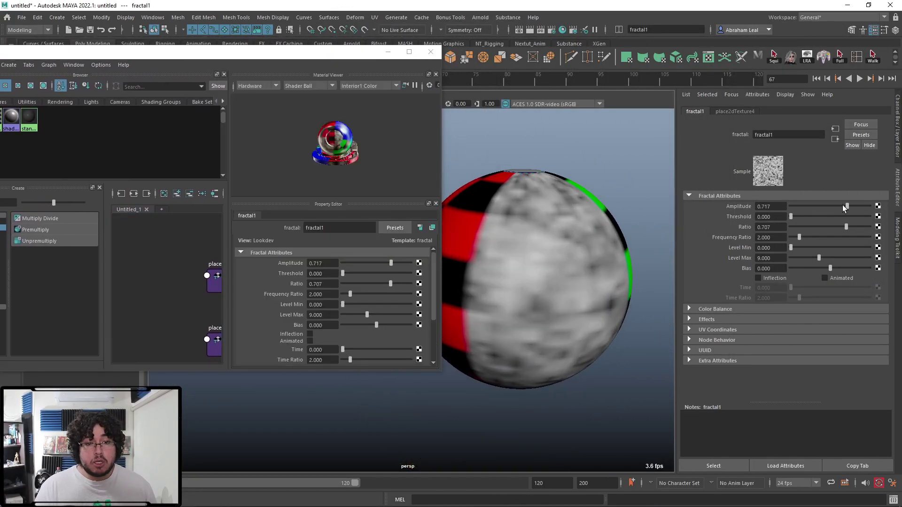
drag(840, 209, 851, 212)
drag(792, 216, 828, 227)
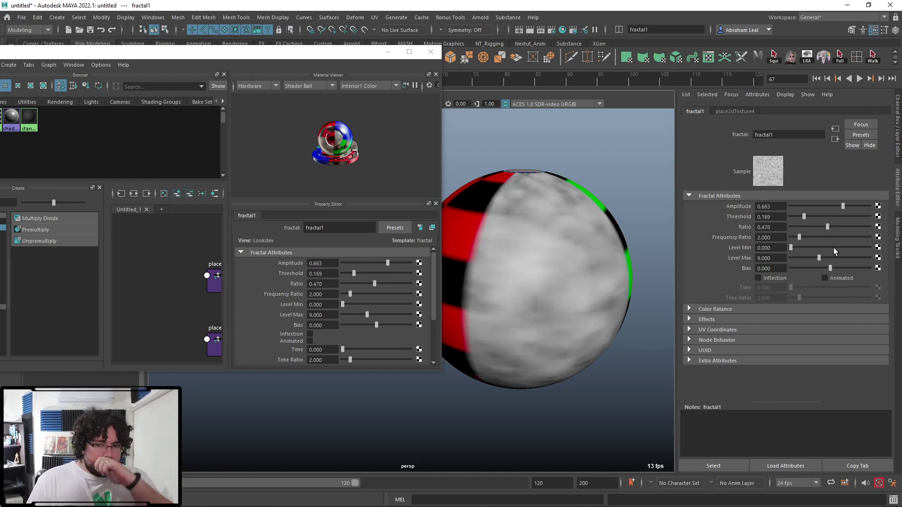
drag(799, 238, 859, 269)
Step: Set the Color Gain of the fractal1 texture to yellow in its colour balance attributes
click(690, 310)
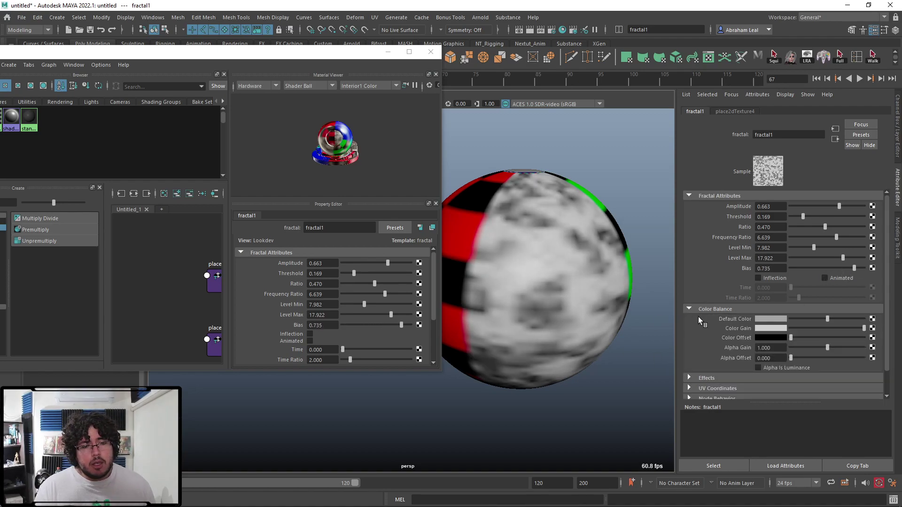
click(771, 319)
click(761, 328)
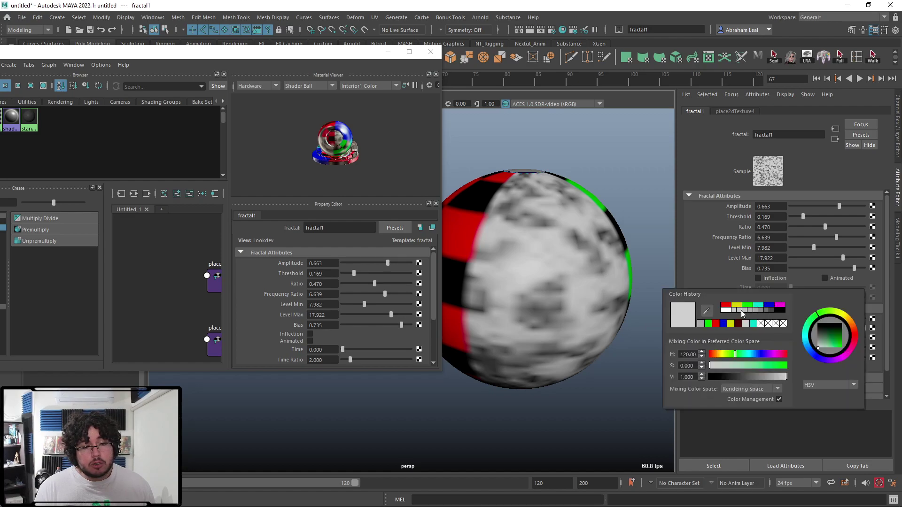
click(737, 305)
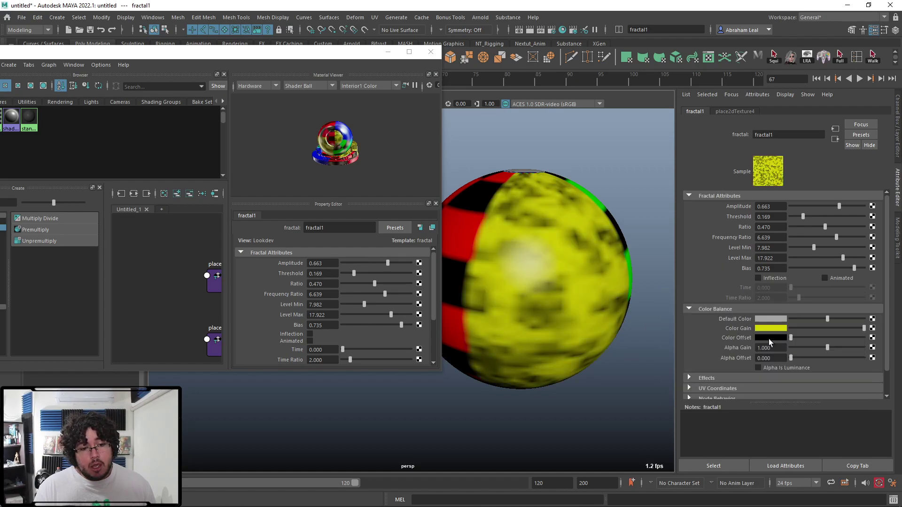
Step: Set the Color Offset of the fractal1 texture to a brownish orange with hue 23.077, saturation 1 and value 0.370
click(769, 338)
click(708, 333)
click(751, 386)
drag(750, 388, 770, 385)
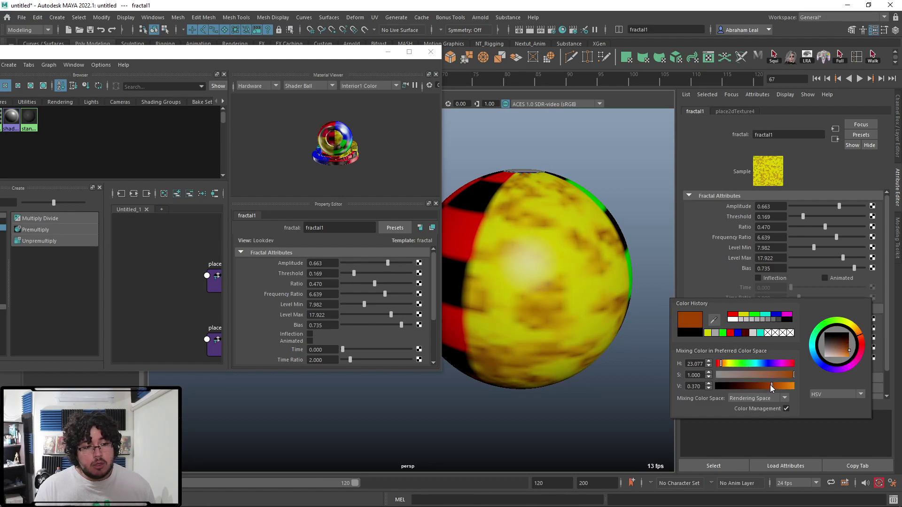
Step: Examine the fractal band on the sphere from several angles and frame the whole shader network in the Hypershade
click(662, 242)
alt+right_drag(661, 243, 627, 263)
alt+drag(627, 264, 545, 308)
alt+right_drag(544, 308, 588, 295)
alt+drag(588, 295, 582, 249)
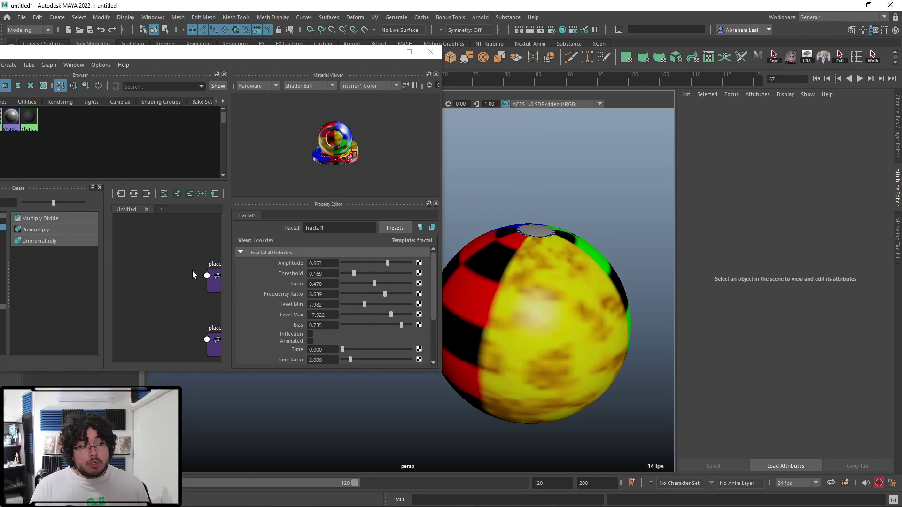
key(a)
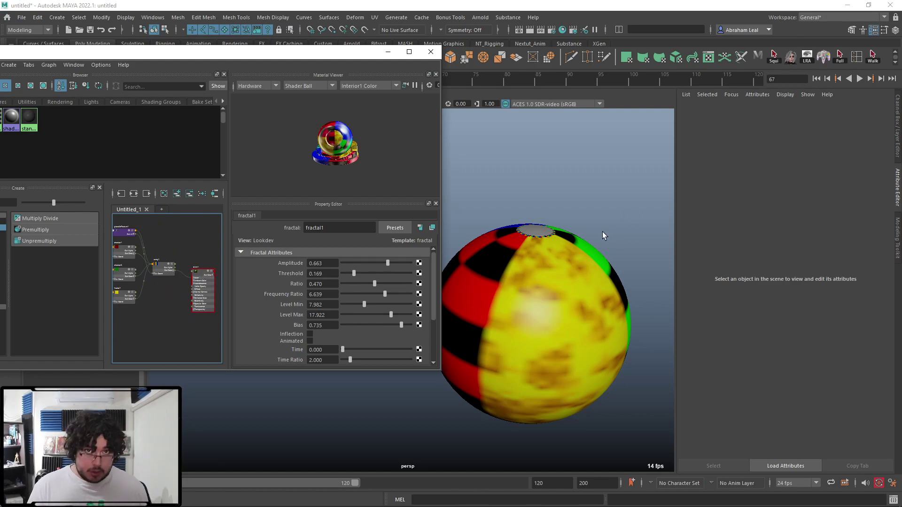
click(565, 185)
alt+middle_drag(630, 297, 637, 265)
alt+right_drag(638, 265, 614, 298)
alt+drag(614, 298, 575, 287)
click(575, 287)
click(452, 111)
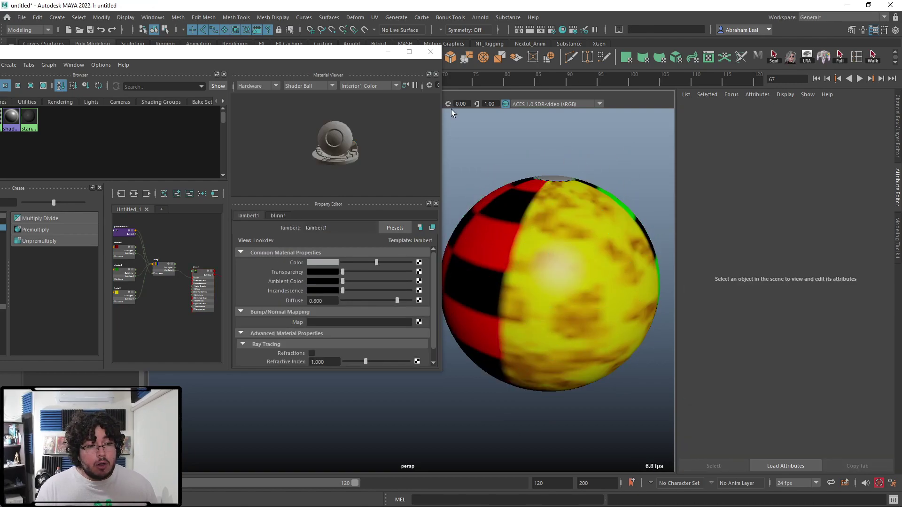
Step: Render the textured sphere with Maya Software in the Render View and inspect the fractal and checker bands up close
click(386, 53)
alt+drag(531, 152, 507, 219)
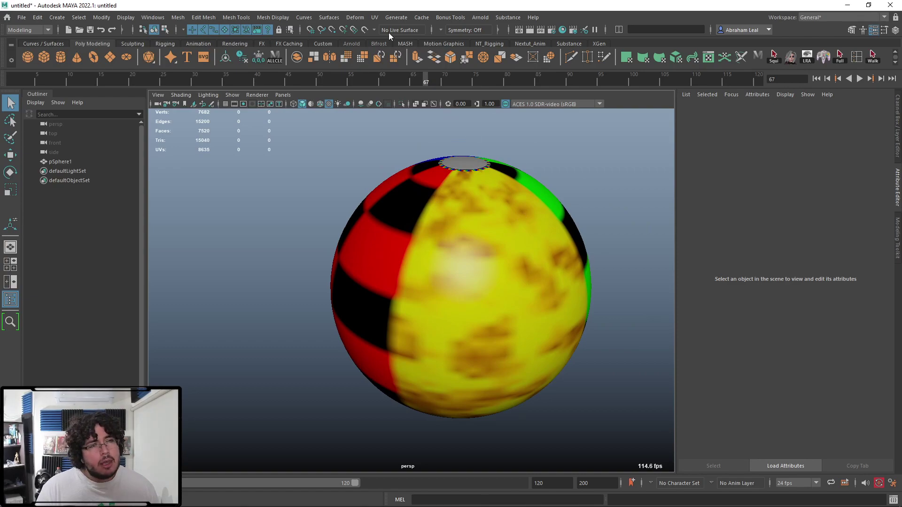
click(519, 30)
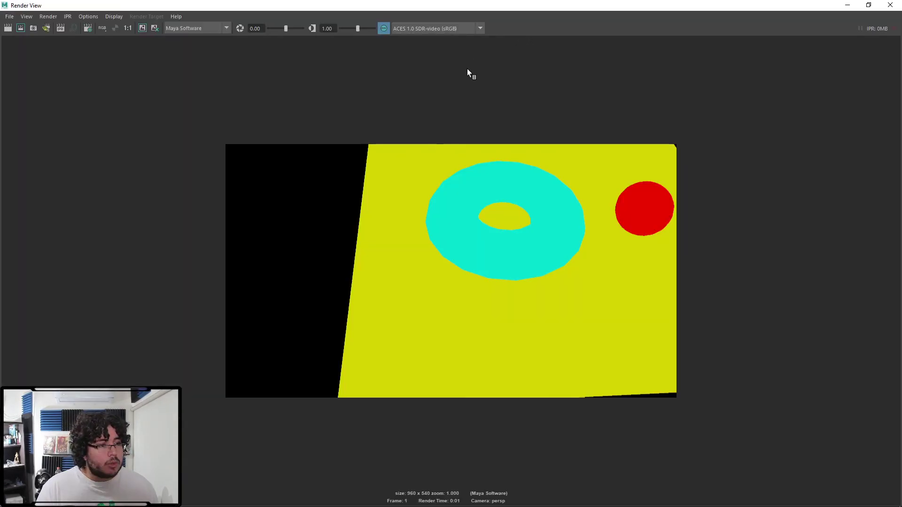
click(8, 27)
scroll(552, 245, up, 8)
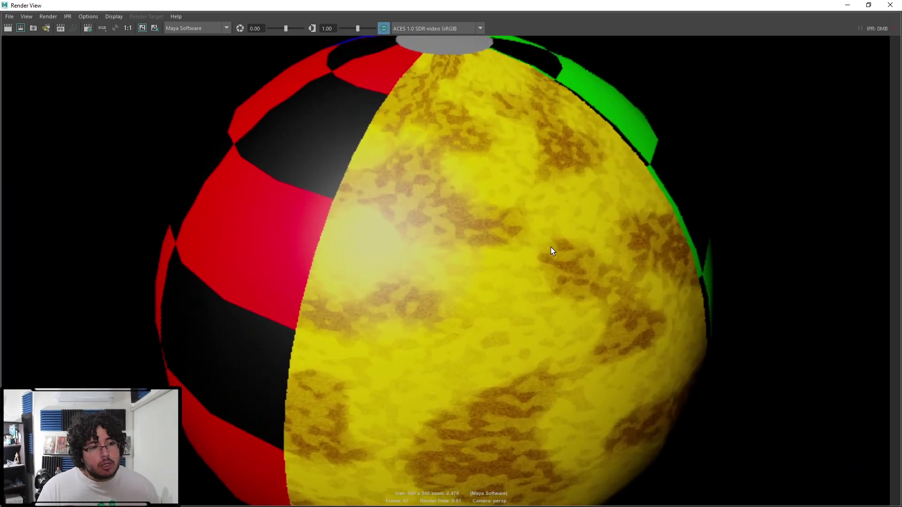
scroll(346, 182, down, 3)
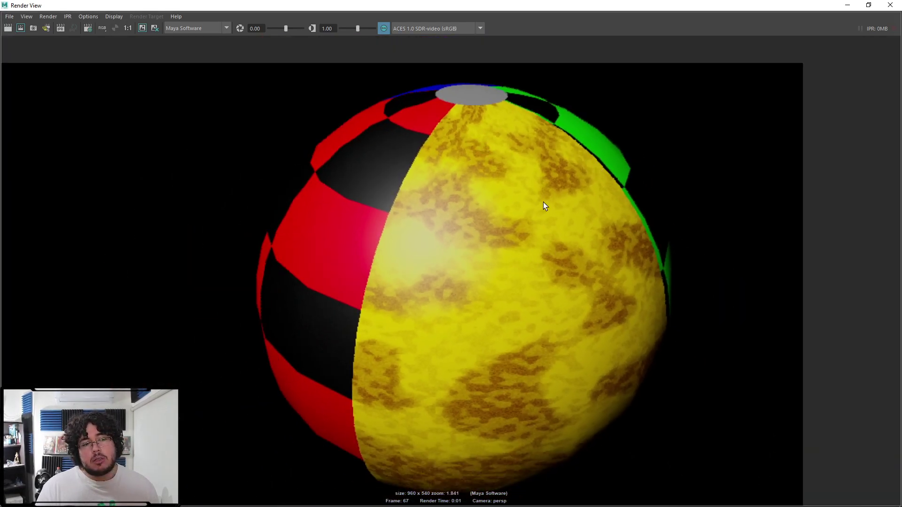
scroll(465, 270, down, 1)
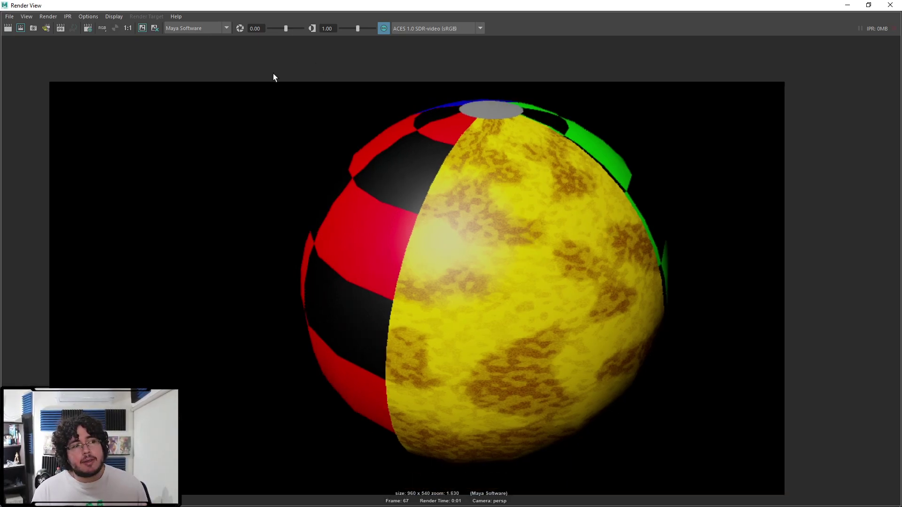
Step: Put away the Render View and add an Arnold SkyDome light around the sphere
click(847, 5)
click(541, 186)
click(582, 160)
alt+drag(583, 160, 580, 189)
alt+right_drag(579, 189, 553, 188)
alt+drag(553, 188, 540, 180)
alt+right_drag(539, 180, 506, 184)
click(477, 17)
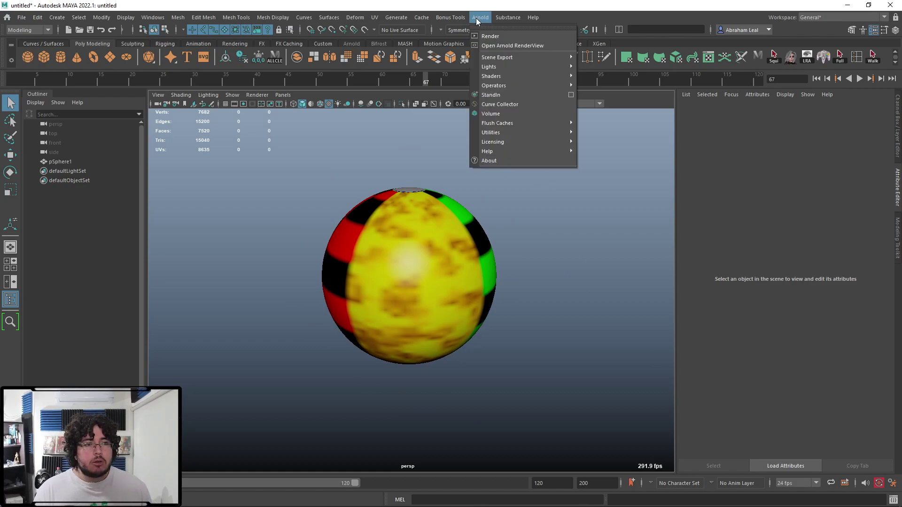
mouse_move(526, 57)
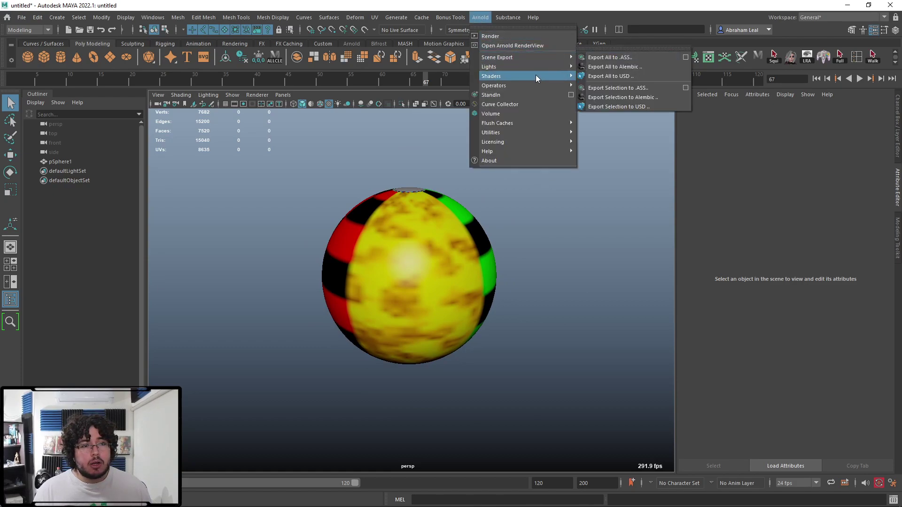
click(601, 76)
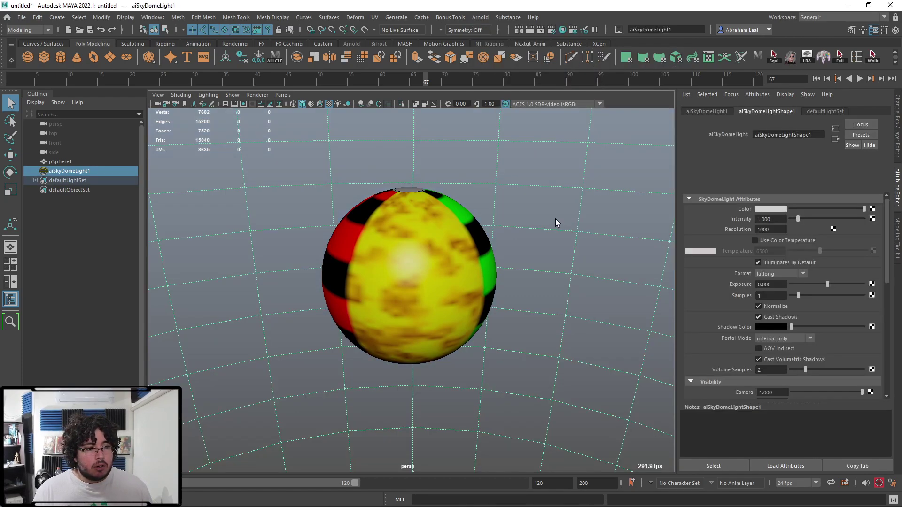
Step: Map a File texture onto the SkyDome light's Color and open the image browser for its Image Name
click(873, 208)
click(381, 254)
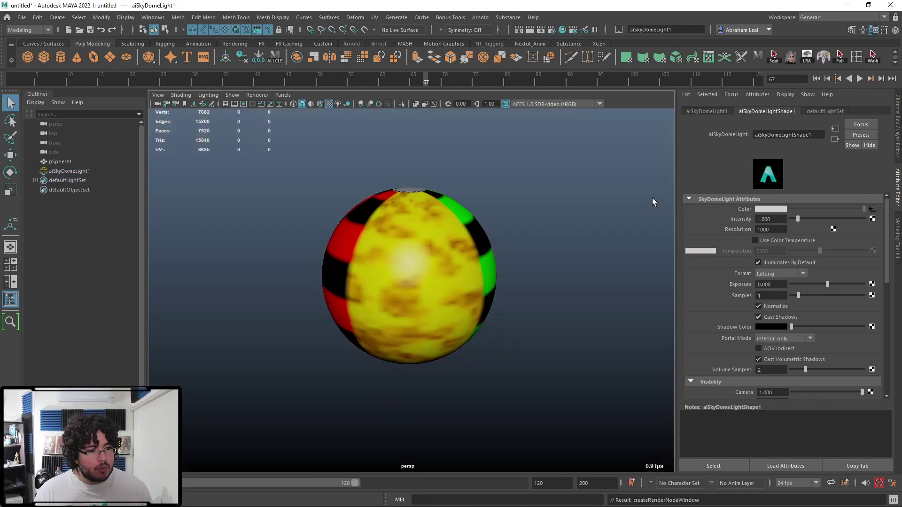
click(875, 239)
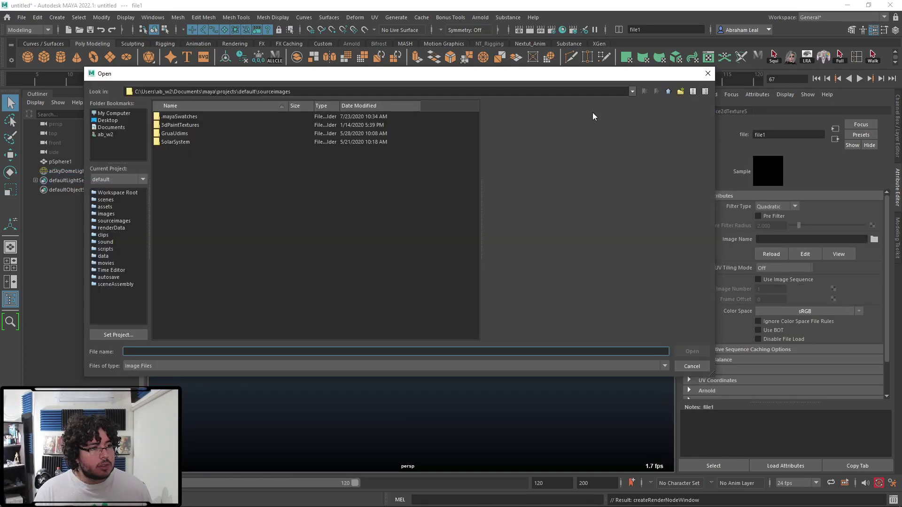
Step: Load decor_shop_2k.hdr from the Nextut_Live project's sourceimages folder on the G: drive as the SkyDome's color image
click(667, 93)
click(668, 93)
click(668, 92)
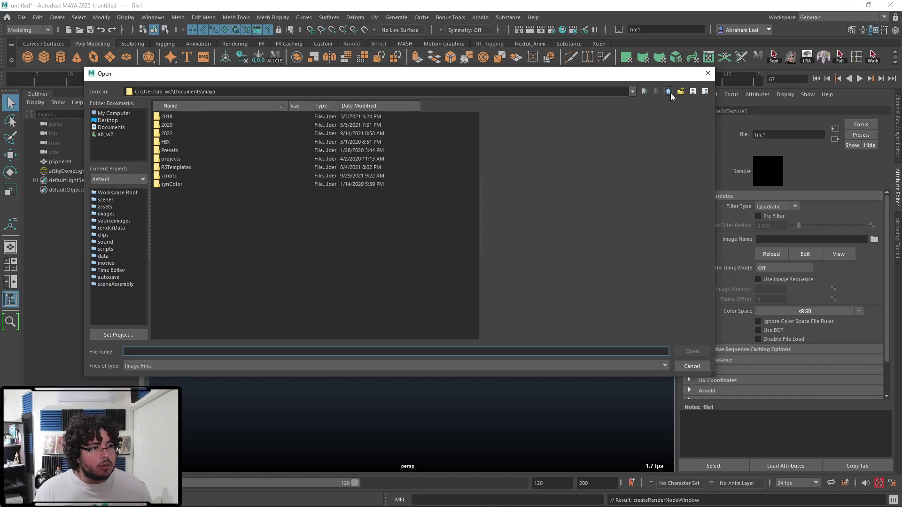
click(112, 114)
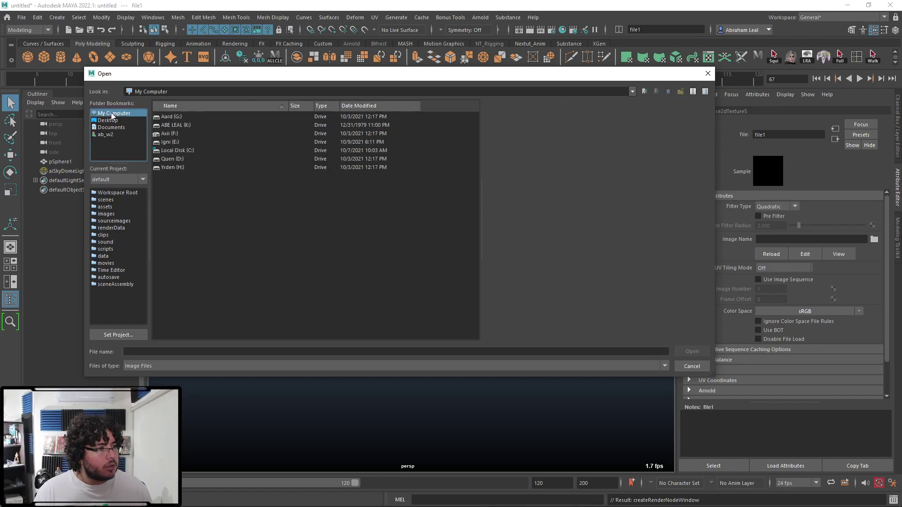
double_click(178, 119)
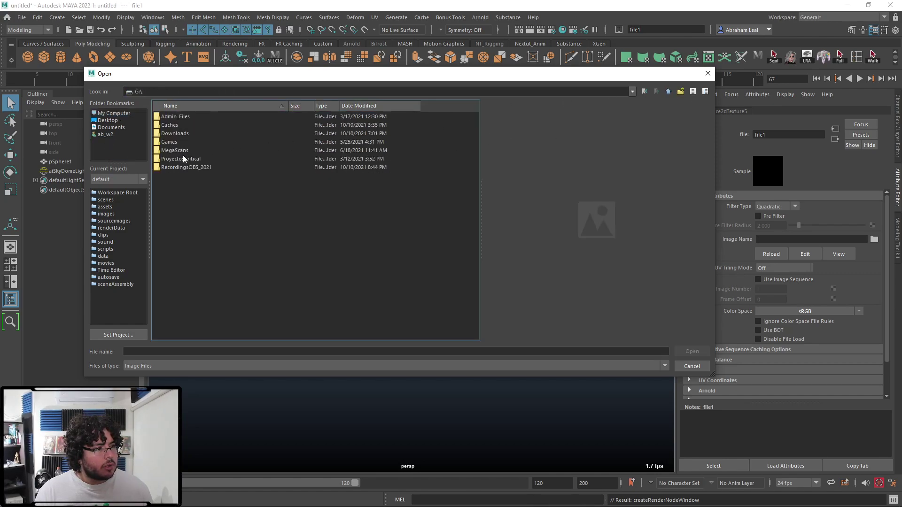
double_click(183, 155)
click(169, 125)
double_click(169, 125)
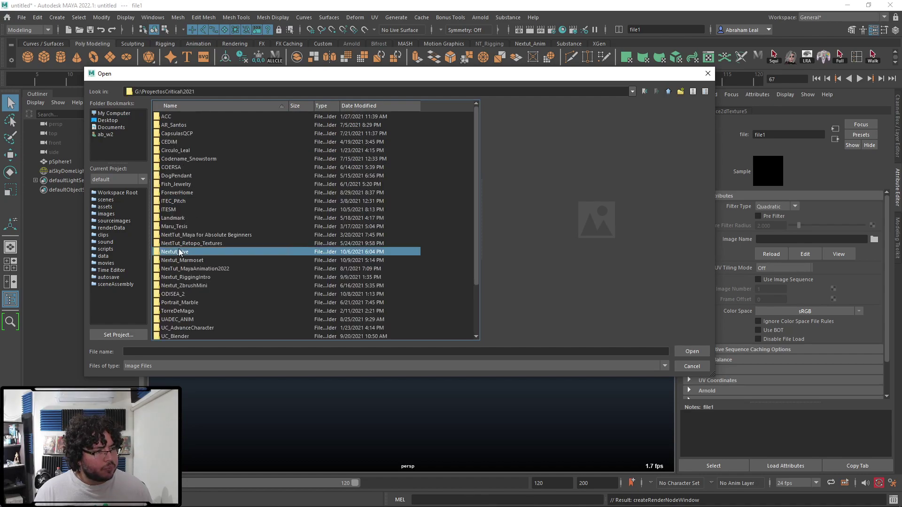
double_click(178, 249)
double_click(182, 227)
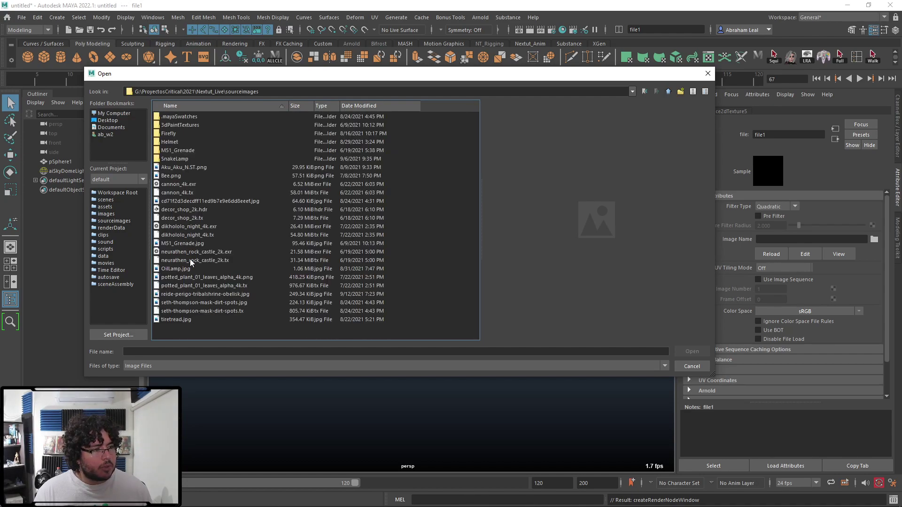
double_click(183, 210)
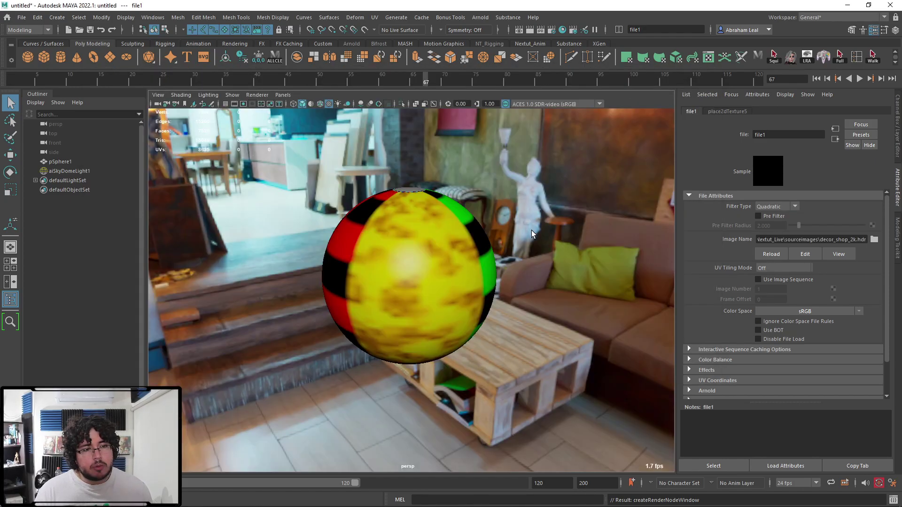
Step: Render the sphere in the Arnold RenderView from a new camera angle and inspect its reflections and bands up close
alt+drag(531, 231, 390, 201)
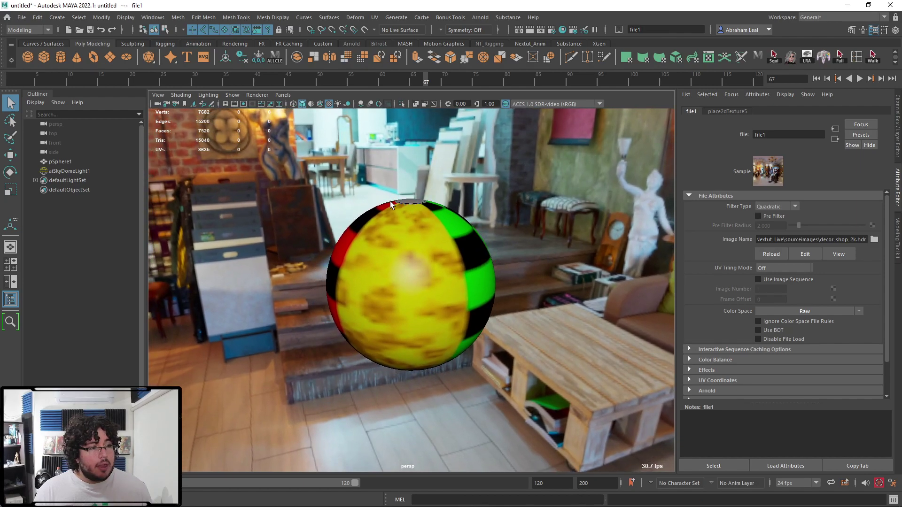
click(490, 21)
click(495, 36)
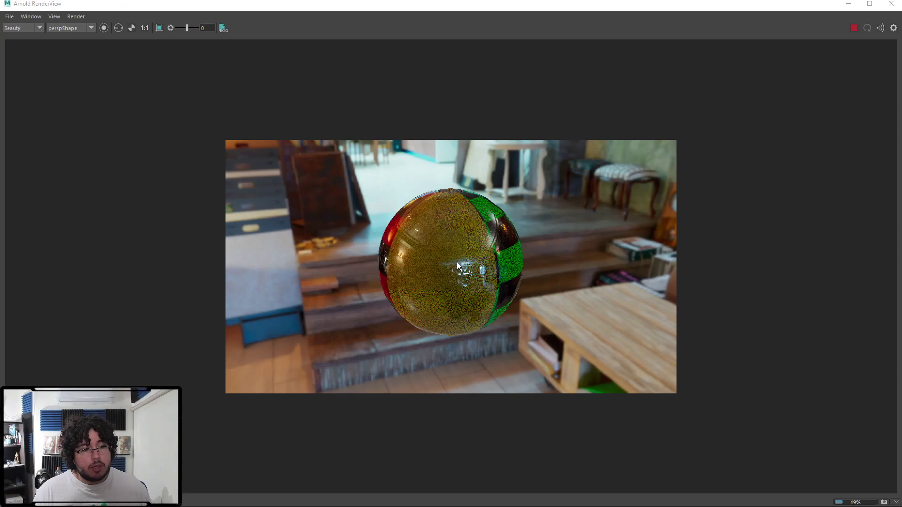
scroll(501, 256, up, 3)
scroll(501, 255, down, 3)
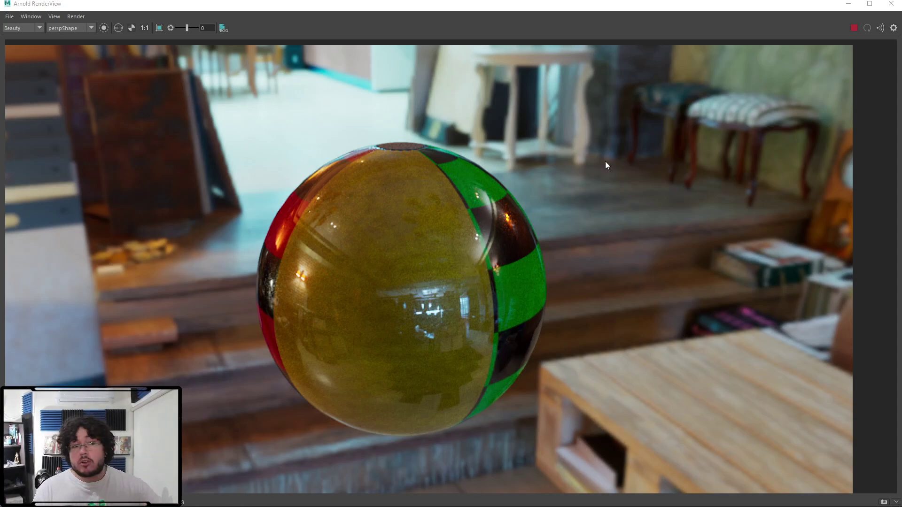
click(848, 4)
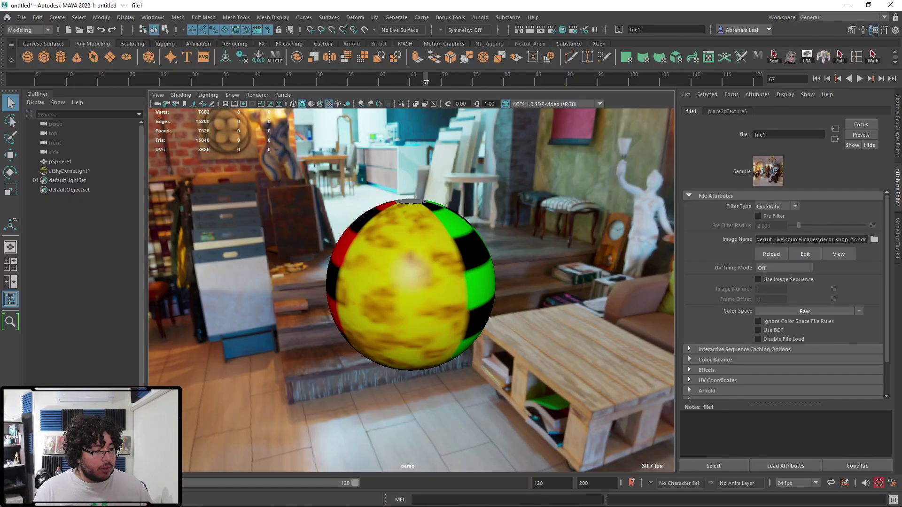
click(563, 29)
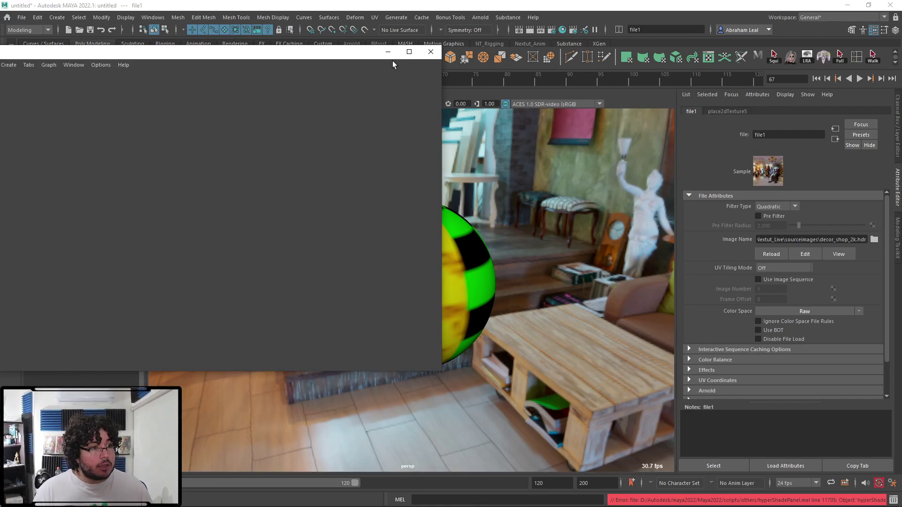
click(410, 52)
drag(296, 5, 310, 48)
click(549, 52)
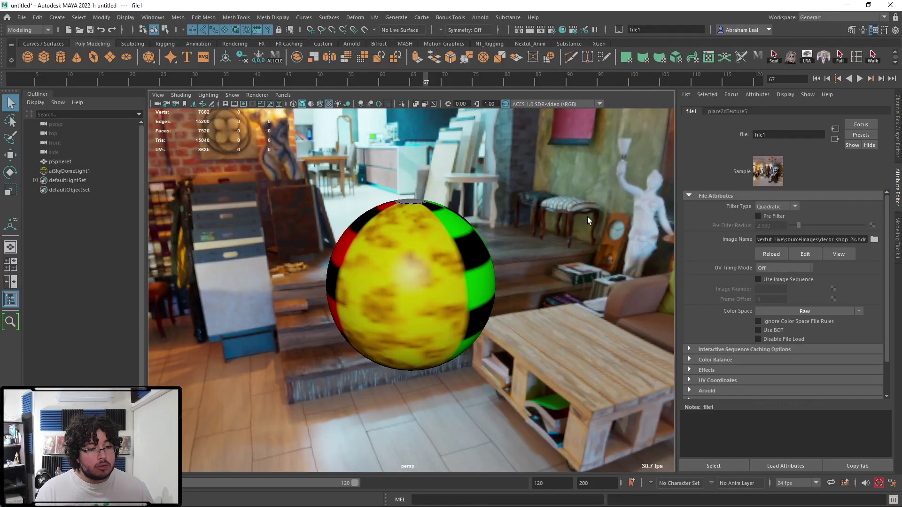
Step: Reopen the Hypershade, narrow the node creation area and maximize the window
click(592, 212)
click(563, 30)
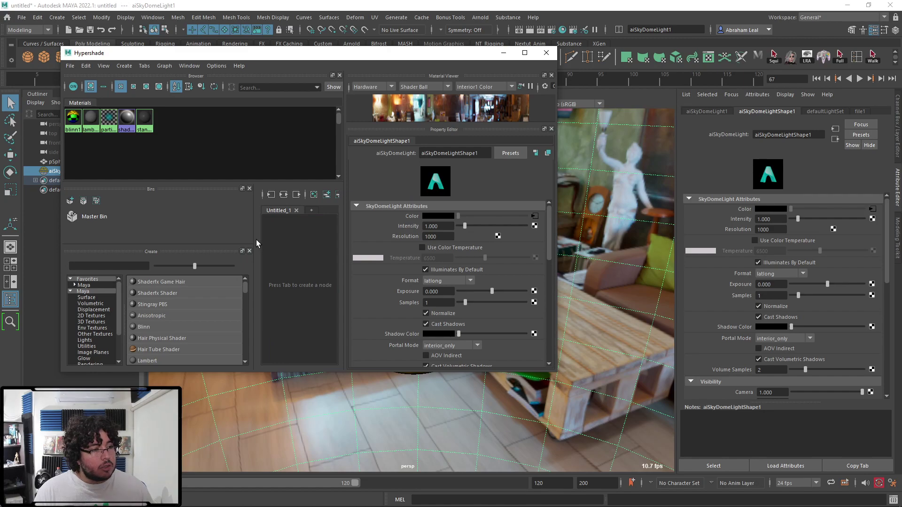
drag(257, 243, 122, 235)
click(525, 52)
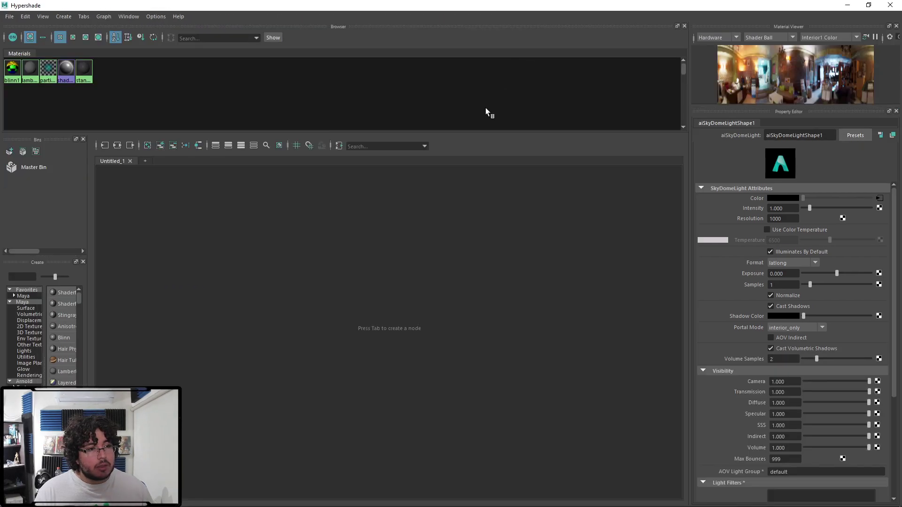
Step: Create an aiStandardSurface material in the Hypershade work area
key(Tab)
text(ais)
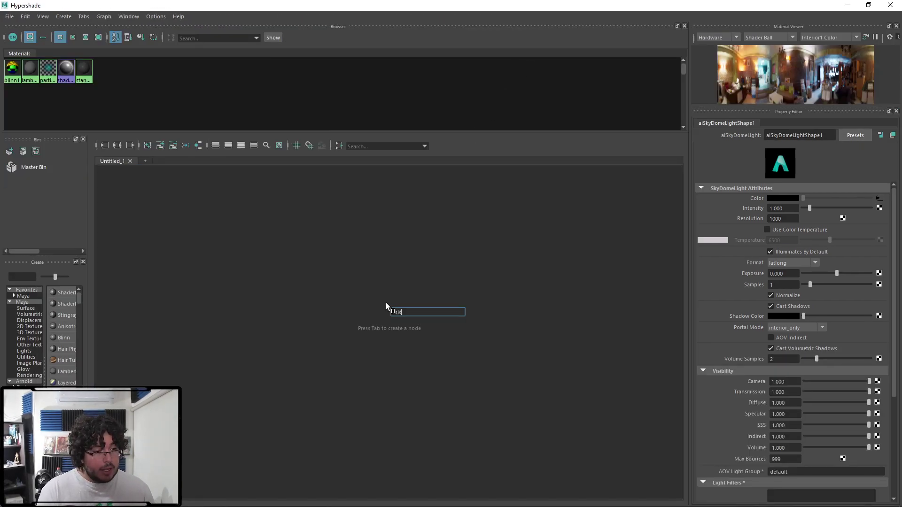
text(ta)
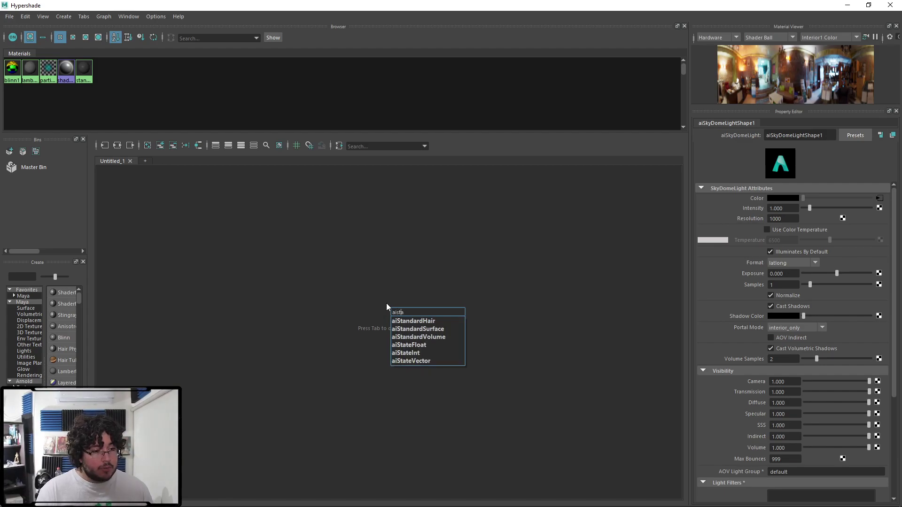
key(Down)
key(Down)
key(Return)
scroll(489, 321, down, 3)
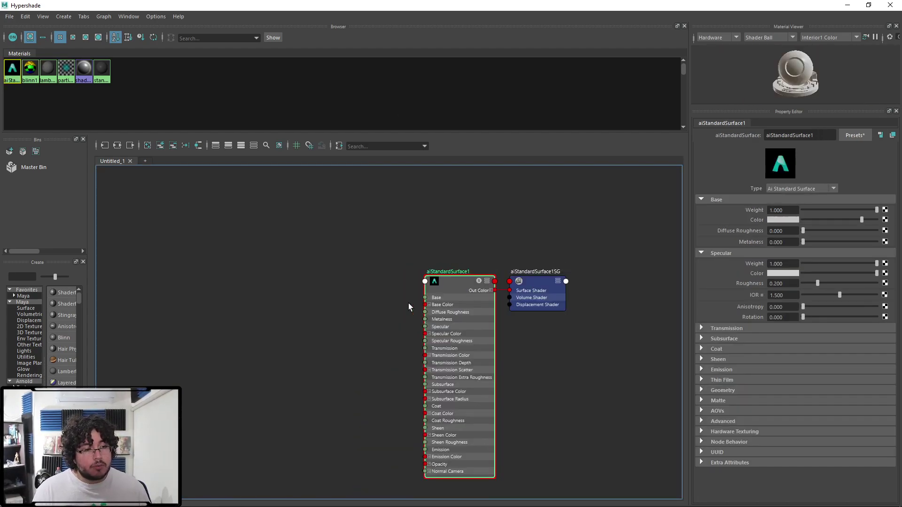
Step: Graph the blinn1 shader network and add the aiStandardSurface1 material beside it, below the shading group
click(30, 69)
click(117, 147)
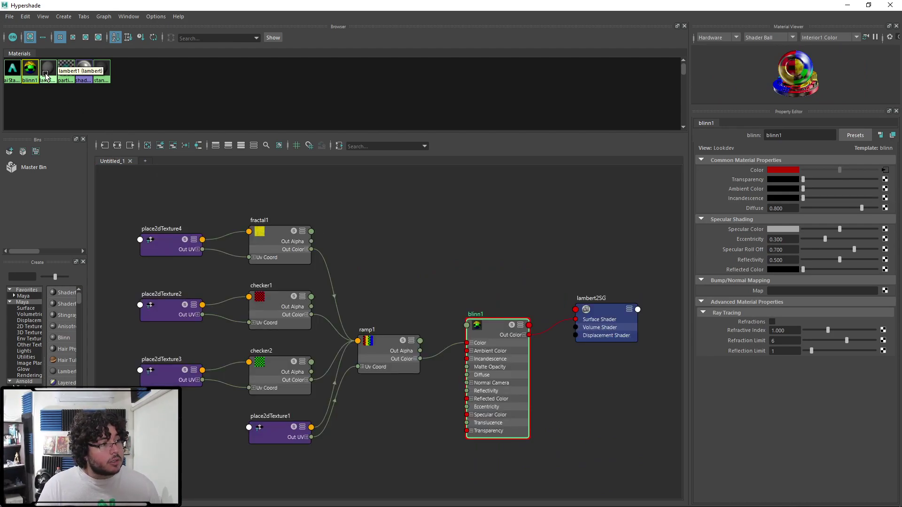
middle_drag(13, 71, 423, 205)
drag(443, 222, 650, 386)
alt+middle_drag(606, 333, 511, 239)
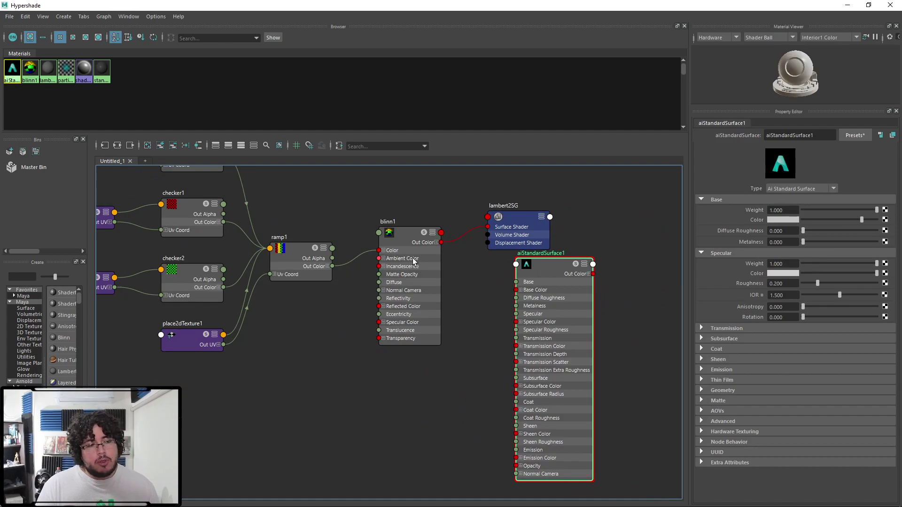
Step: Connect ramp1's Out Color to aiStandardSurface1's Base Color and assign that material to the sphere
drag(414, 260, 412, 208)
drag(331, 270, 516, 289)
click(847, 6)
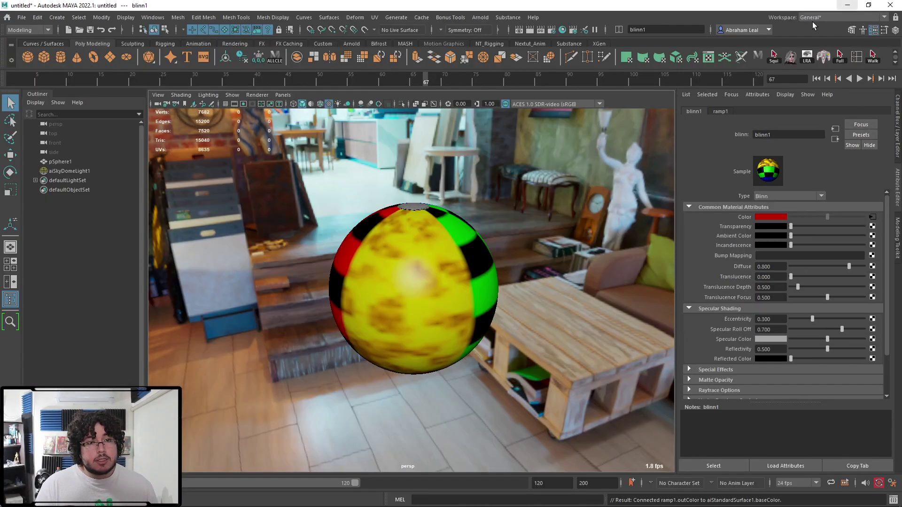
click(379, 256)
right_drag(379, 256, 455, 462)
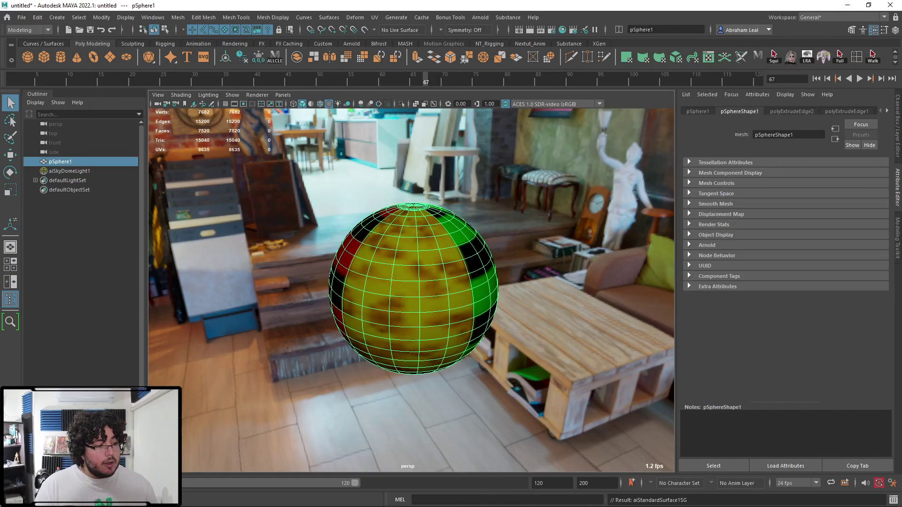
Step: Render the sphere with its Arnold standard surface material in the Arnold RenderView
key(alt+Tab)
click(847, 5)
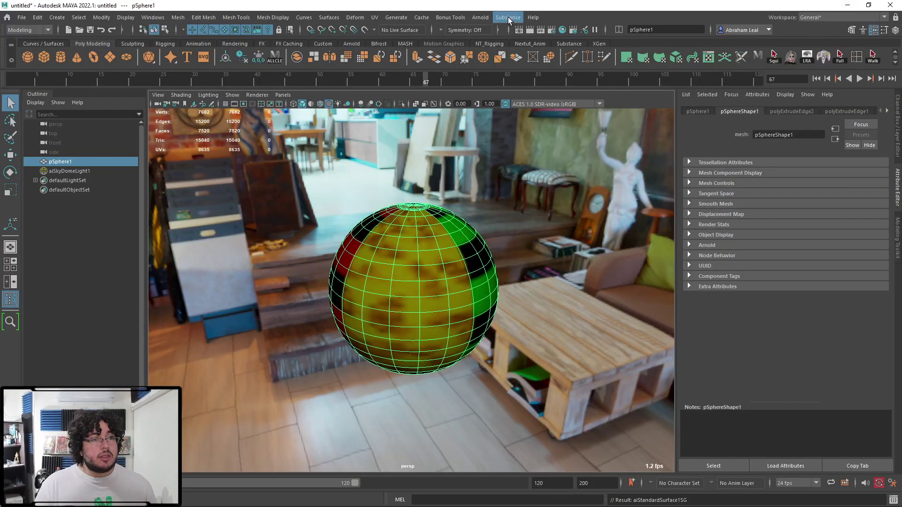
click(480, 17)
click(492, 36)
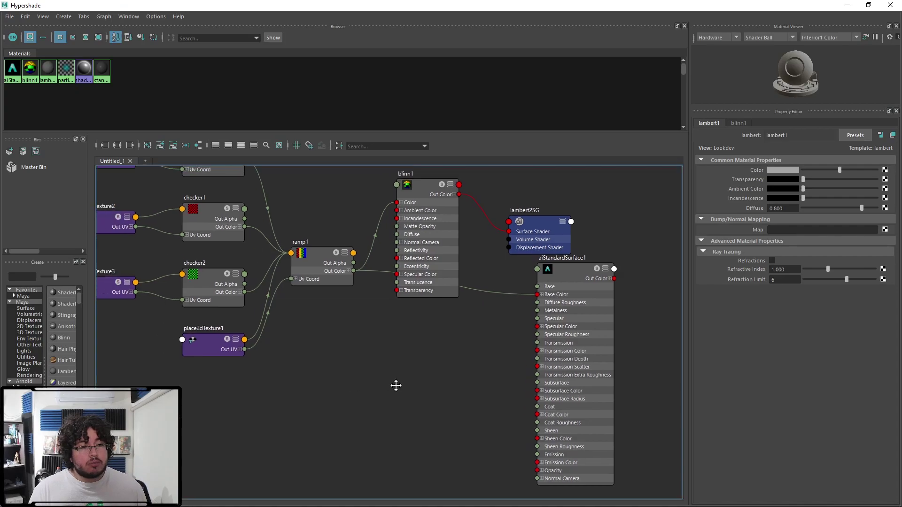
drag(614, 311, 554, 370)
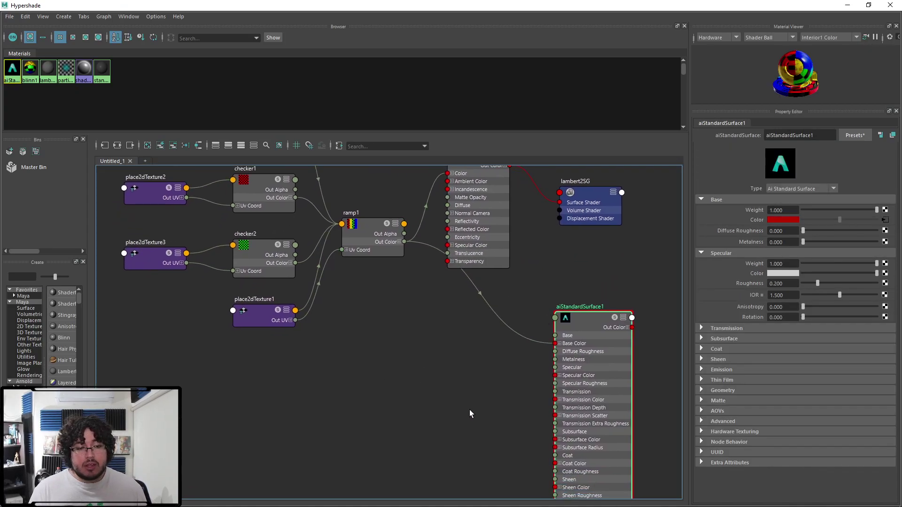
text(noise)
key(Return)
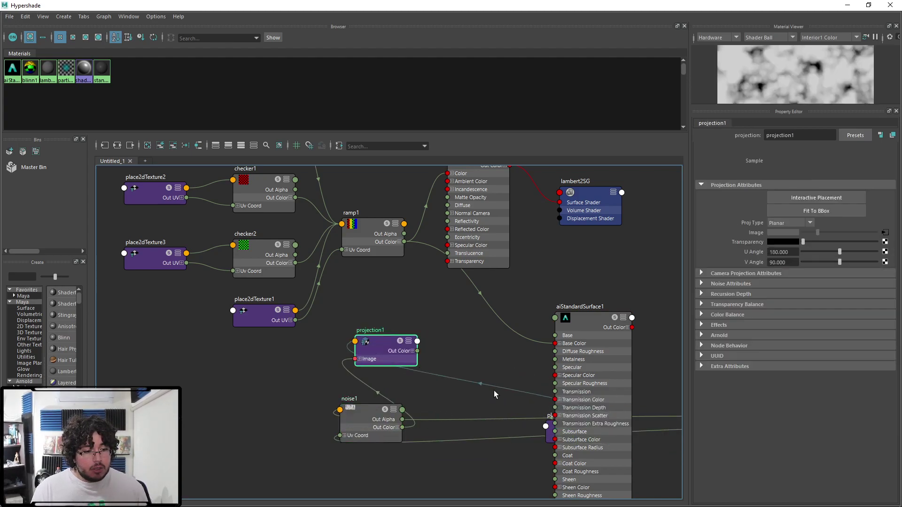
drag(647, 384, 681, 370)
drag(561, 425, 499, 407)
alt+middle_drag(608, 413, 477, 397)
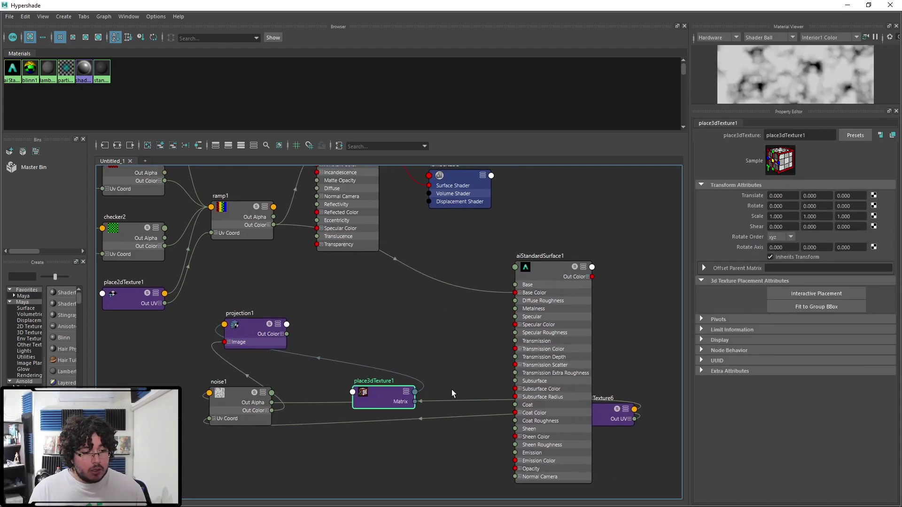
drag(602, 420, 401, 369)
drag(409, 306, 185, 436)
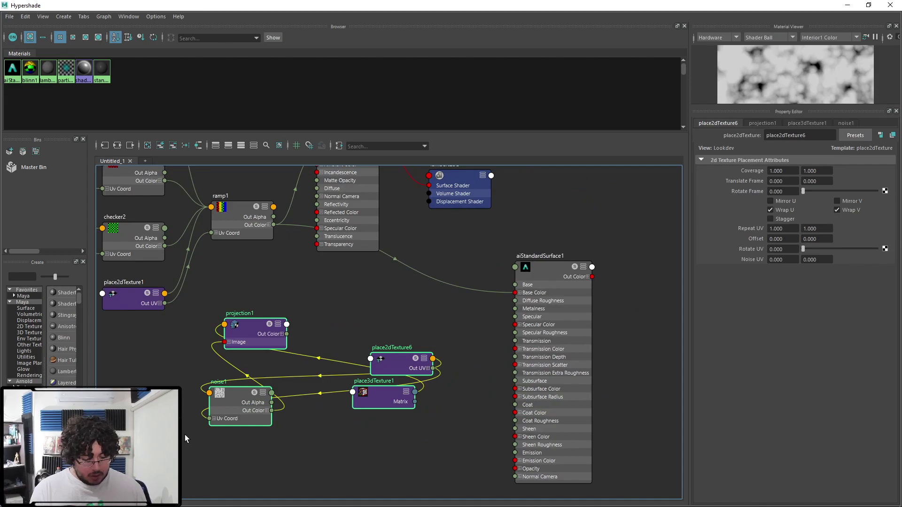
key(Delete)
Step: Create a noise node of the Texture type and connect its Out Color to aiStandardSurface1's Base Color
key(Tab)
text(noise)
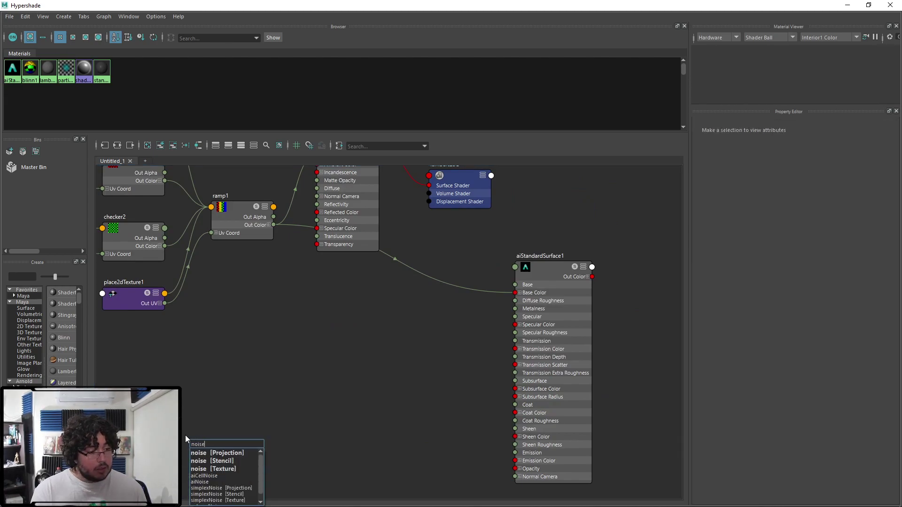
click(220, 469)
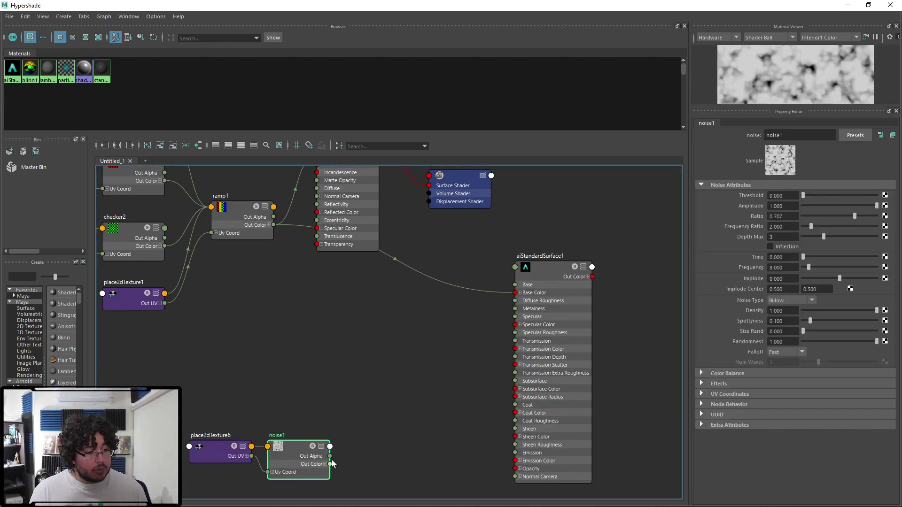
drag(330, 464, 516, 293)
click(848, 5)
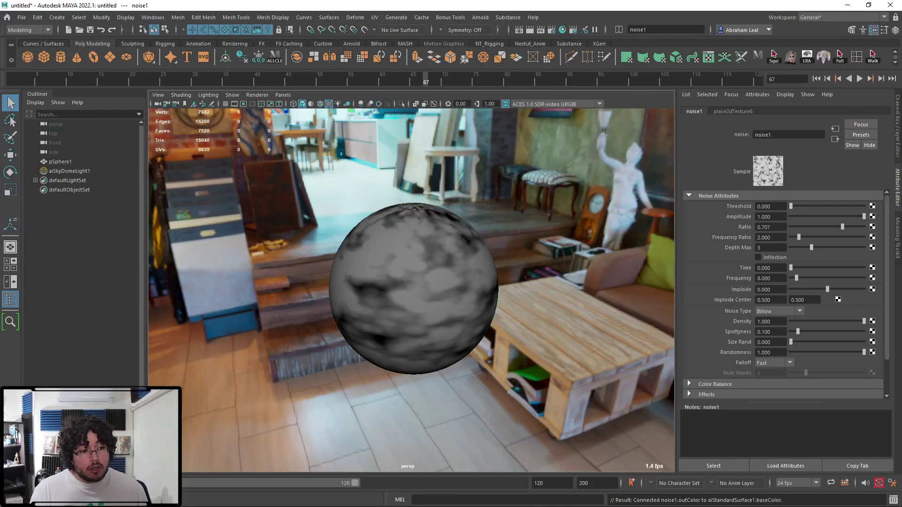
Step: Render the noise-textured sphere again in the Arnold RenderView, then stop the render and put the window away
key(alt+Tab)
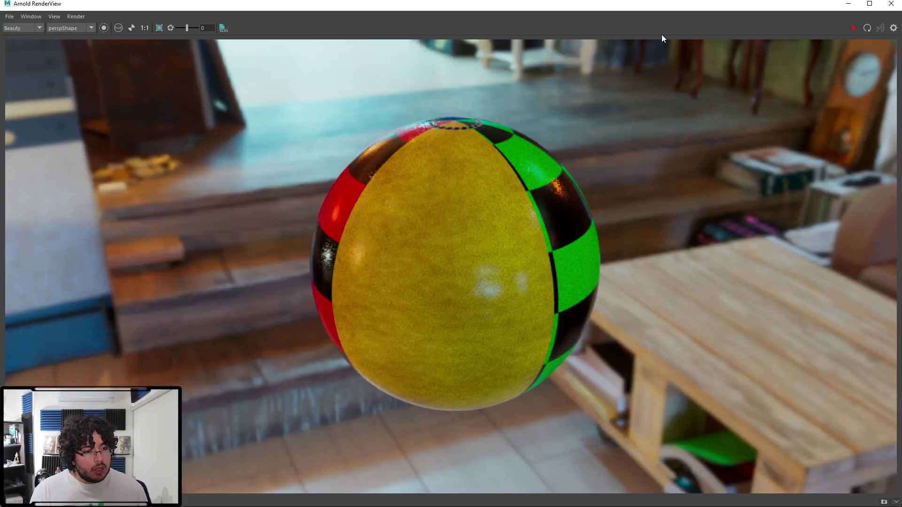
click(853, 28)
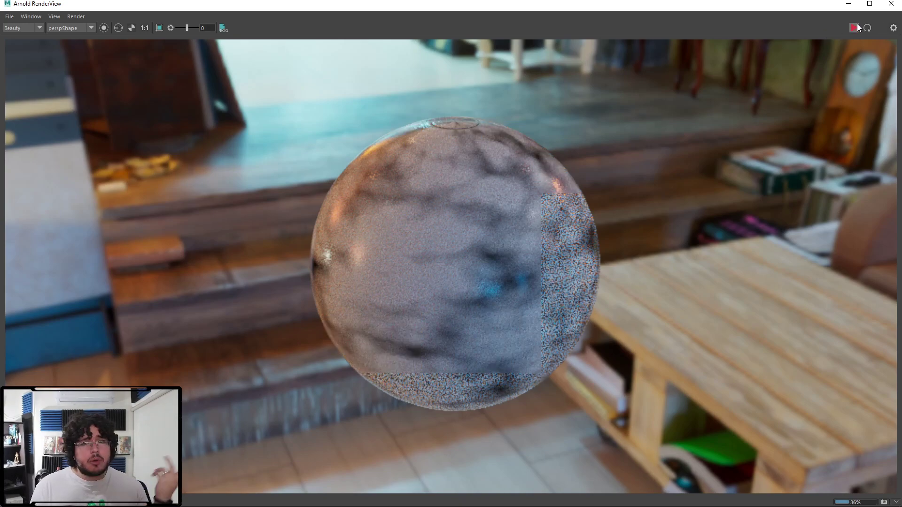
click(857, 25)
click(849, 3)
click(42, 499)
click(849, 3)
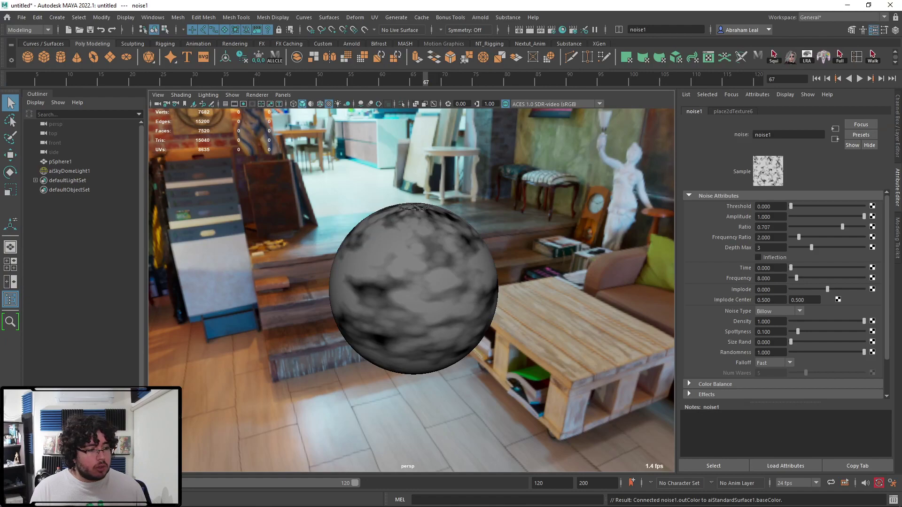
Step: Return to the Hypershade, bring the noise1 network into view and widen the list of creatable nodes
click(112, 500)
alt+middle_drag(296, 349, 339, 309)
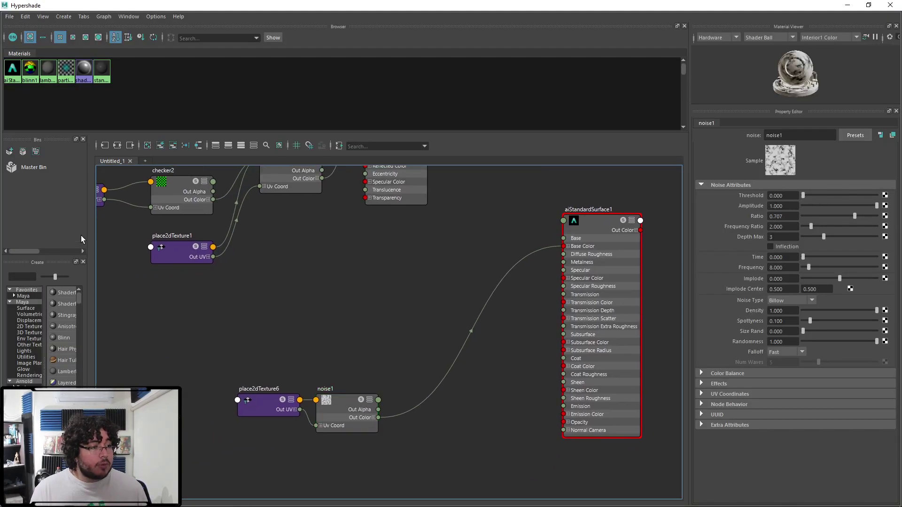
drag(86, 232, 189, 232)
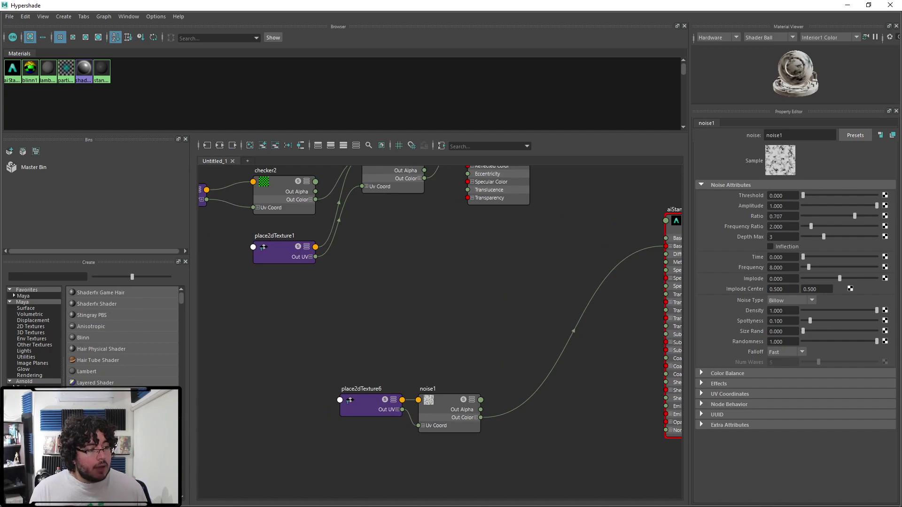
Step: Create an Arnold aiNoise node and place it above the noise1 node in the graph
click(25, 398)
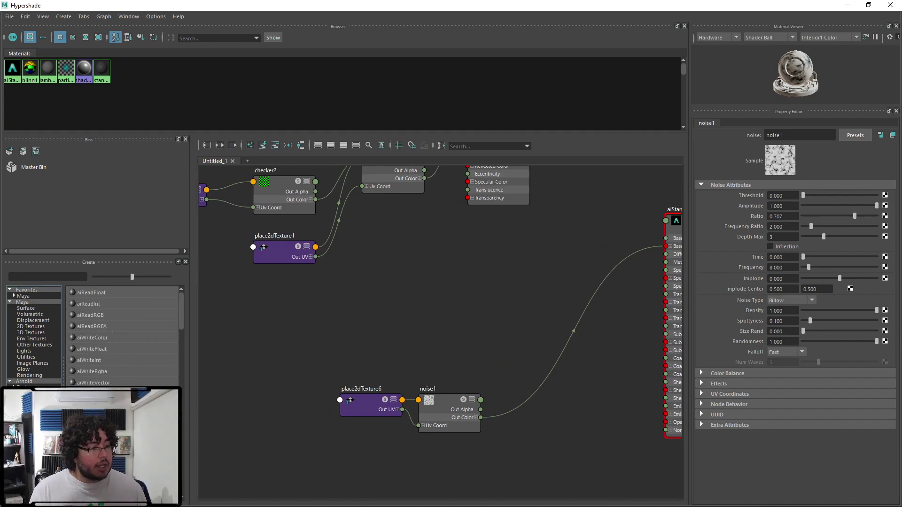
key(Tab)
text(ainoise)
key(Return)
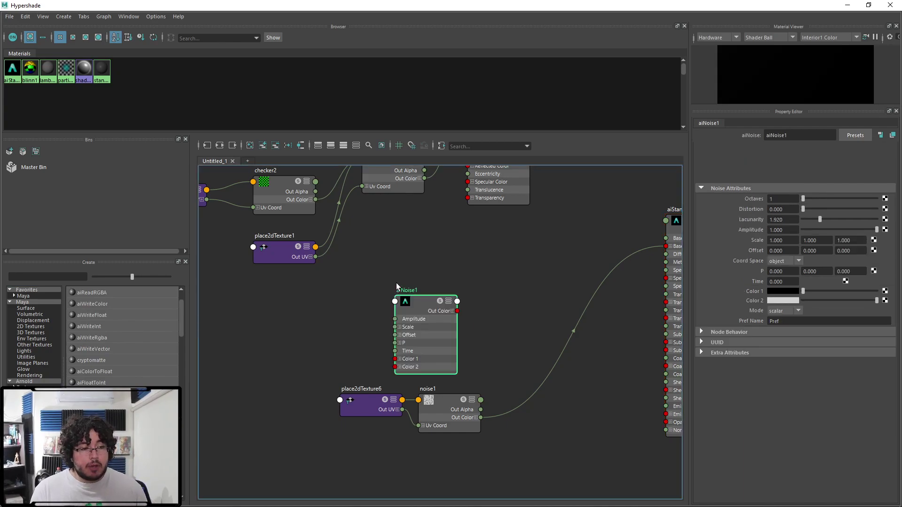
drag(421, 304, 457, 283)
Step: Connect aiNoise1's Out Color to the Base Color of aiStandardSurface1, replacing the noise1 connection
alt+middle_drag(648, 261, 617, 272)
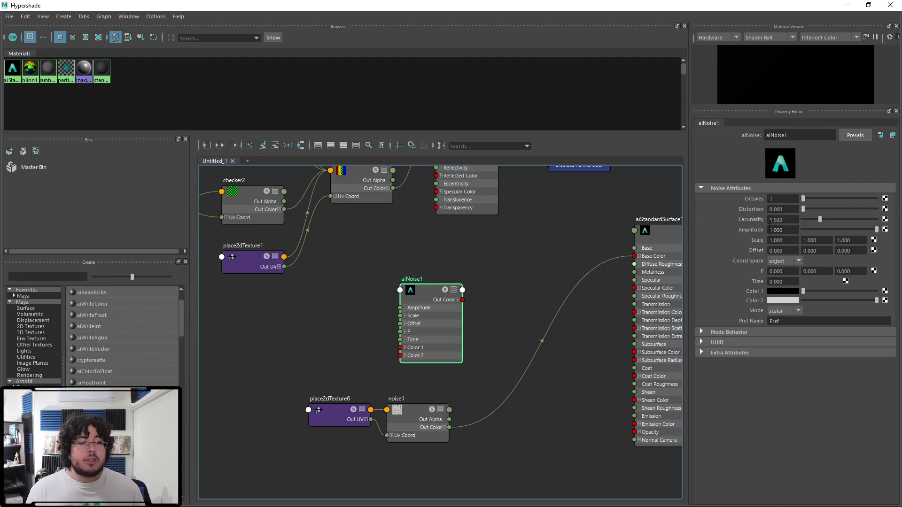
alt+middle_drag(540, 294, 500, 300)
drag(423, 307, 578, 267)
drag(423, 308, 608, 264)
Step: Put the Hypershade away and render the sphere with the aiNoise base color in the Arnold RenderView
click(848, 6)
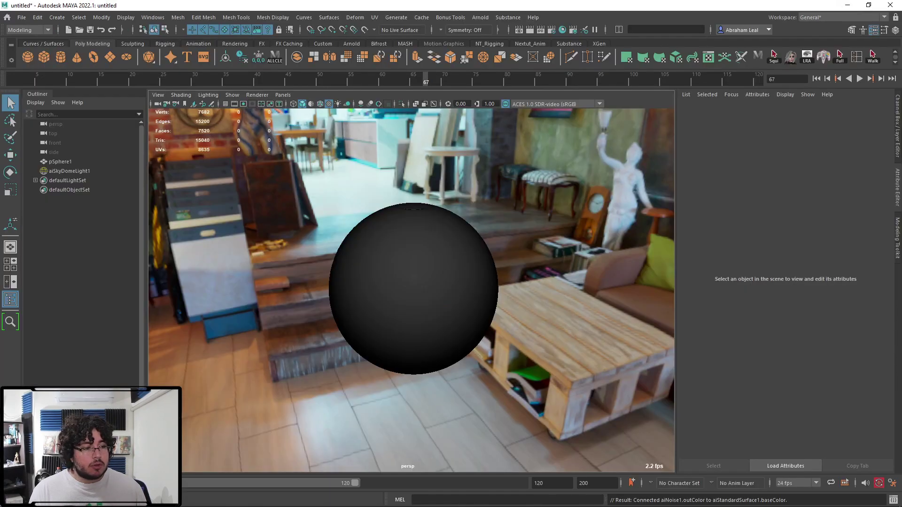
key(alt+Tab)
click(854, 28)
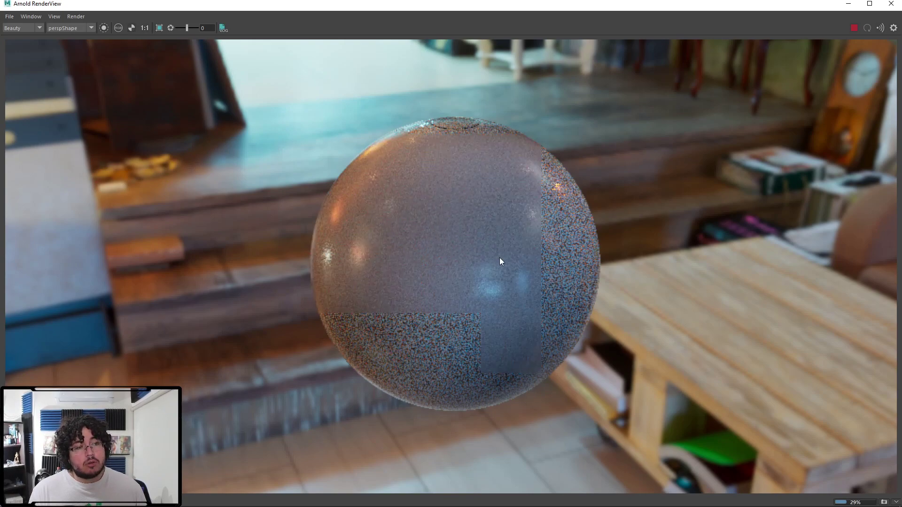
key(alt+Tab)
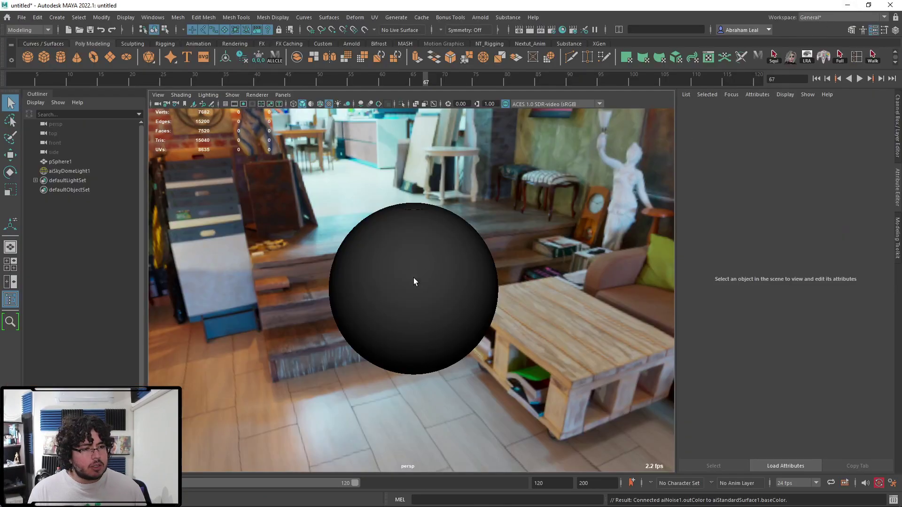
Step: Set aiNoise1's Octaves to 4, Distortion to 4.065, Lacunarity to 3.348 and Amplitude to 0.568
key(alt+Tab)
click(389, 310)
drag(803, 209, 846, 218)
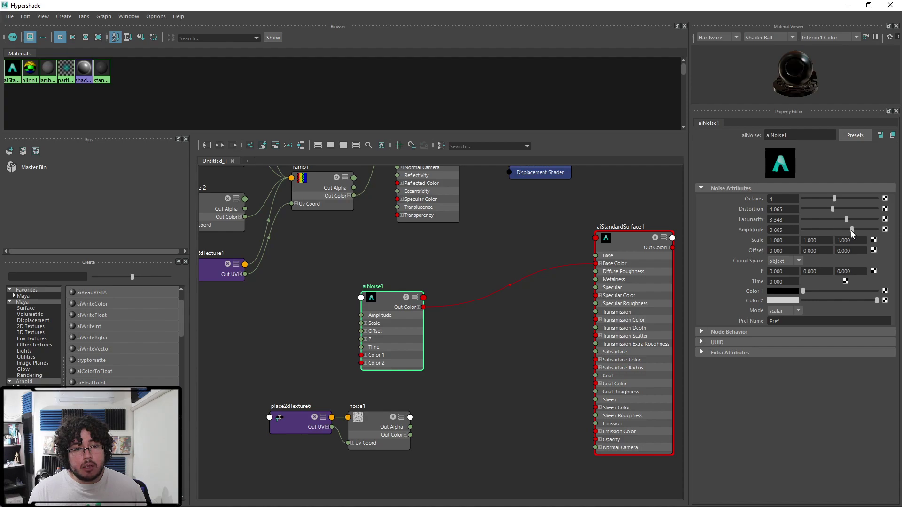
Step: Move the Hypershade aside, turn on textured viewport display and render the sphere with the adjusted noise in the Arnold RenderView
mouse_move(810, 5)
mouse_down()
mouse_move(738, 55)
mouse_move(895, 100)
mouse_move(806, 110)
mouse_up()
key(6)
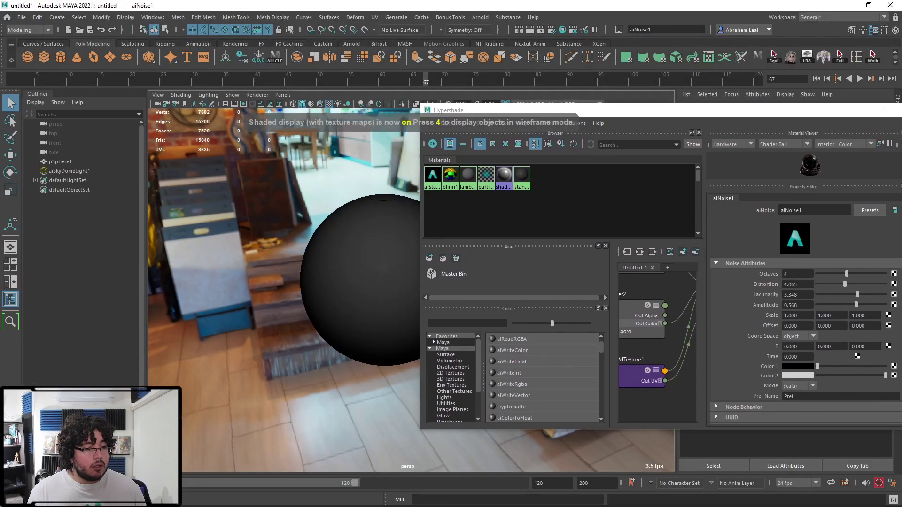
key(alt+Tab)
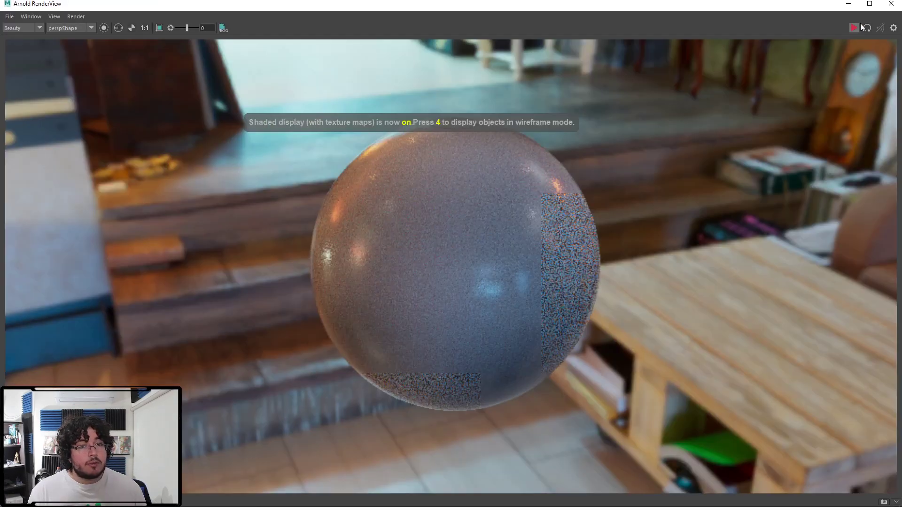
click(857, 27)
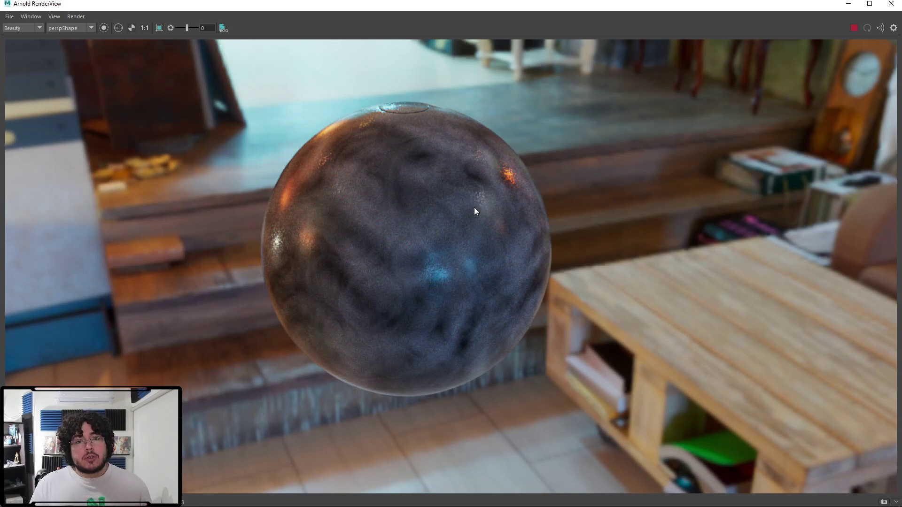
Step: Return to the maximized Hypershade and create an aiRampRgb node below the noise1 node
click(848, 7)
drag(710, 112, 603, 0)
scroll(296, 317, down, 2)
click(431, 364)
alt+middle_drag(431, 366, 520, 323)
key(Tab)
text(airamp)
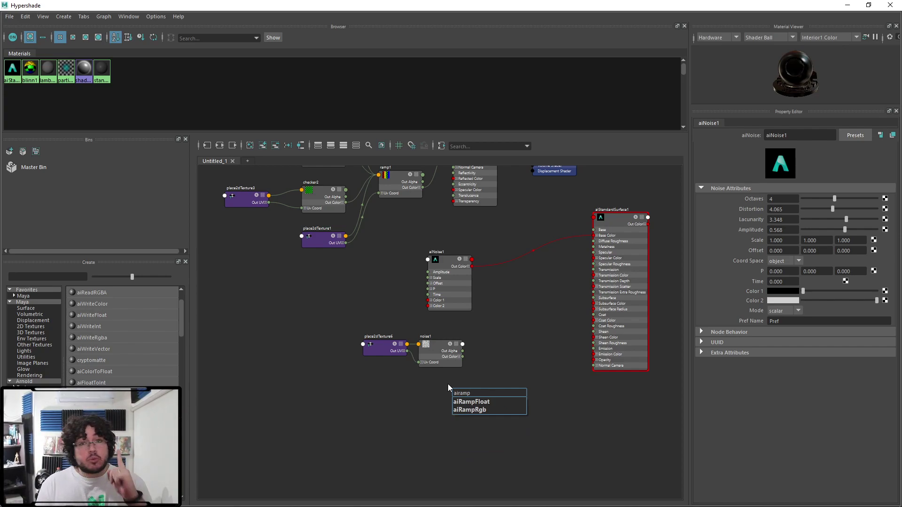
key(Down)
key(Down)
key(Return)
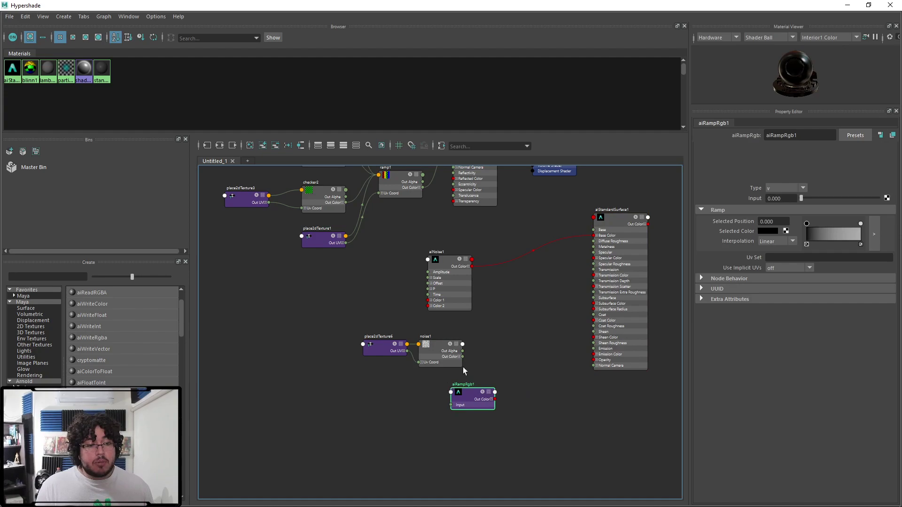
Step: Examine aiRampRgb1's start and end color stops and its available ramp types
click(807, 224)
click(861, 224)
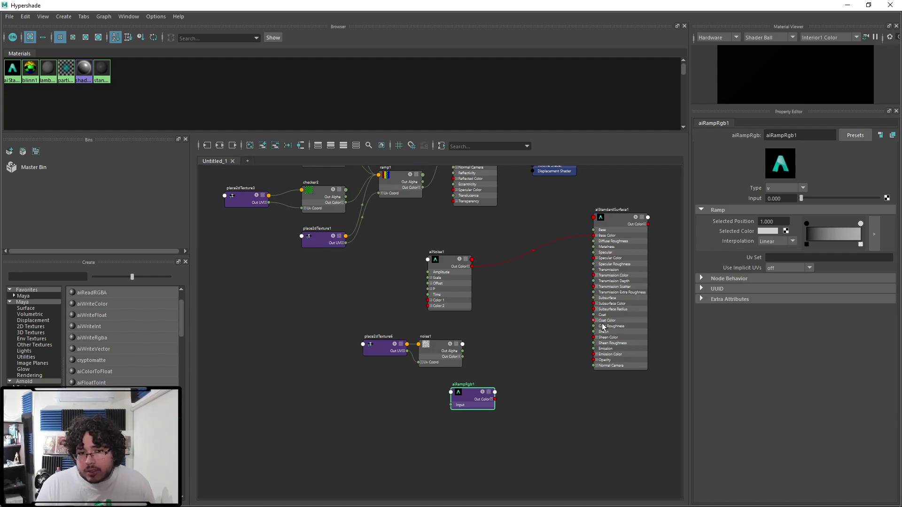
click(776, 189)
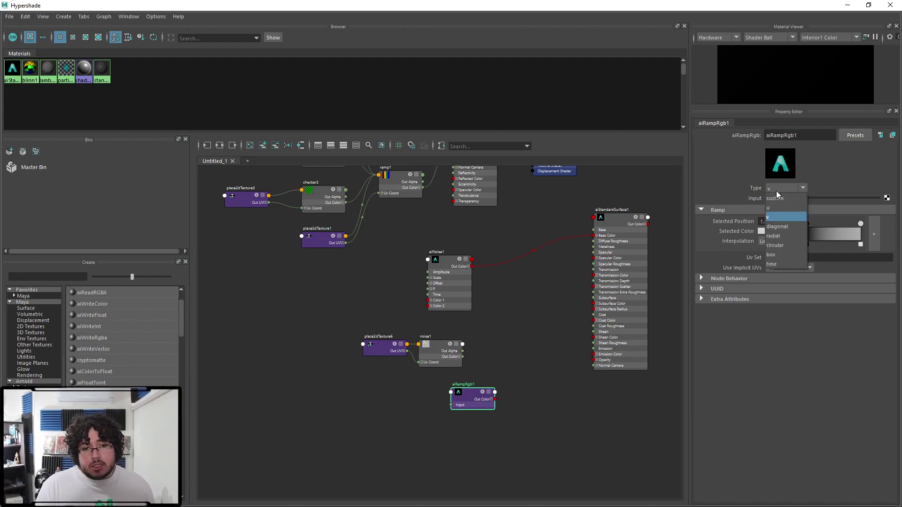
click(706, 172)
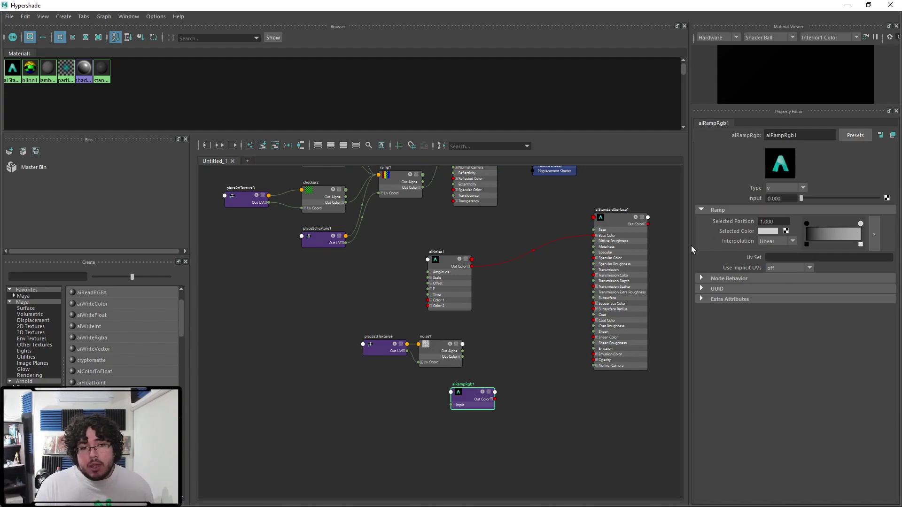
Step: Put the Hypershade away and frame the sphere more closely in the perspective view
click(848, 5)
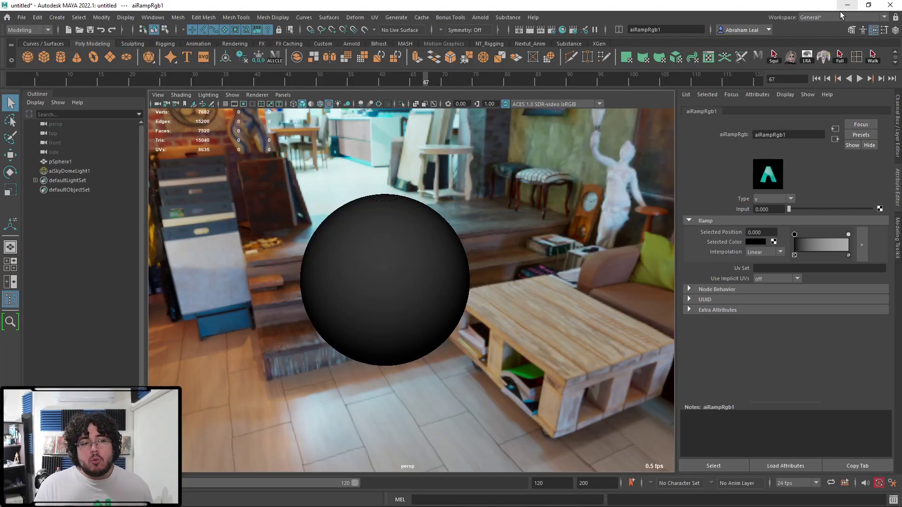
alt+right_drag(525, 304, 546, 320)
alt+middle_drag(547, 320, 551, 330)
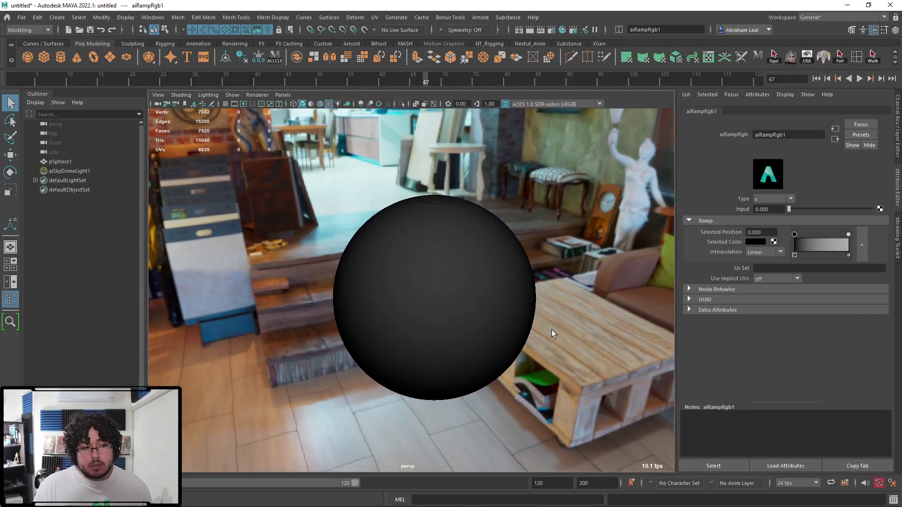